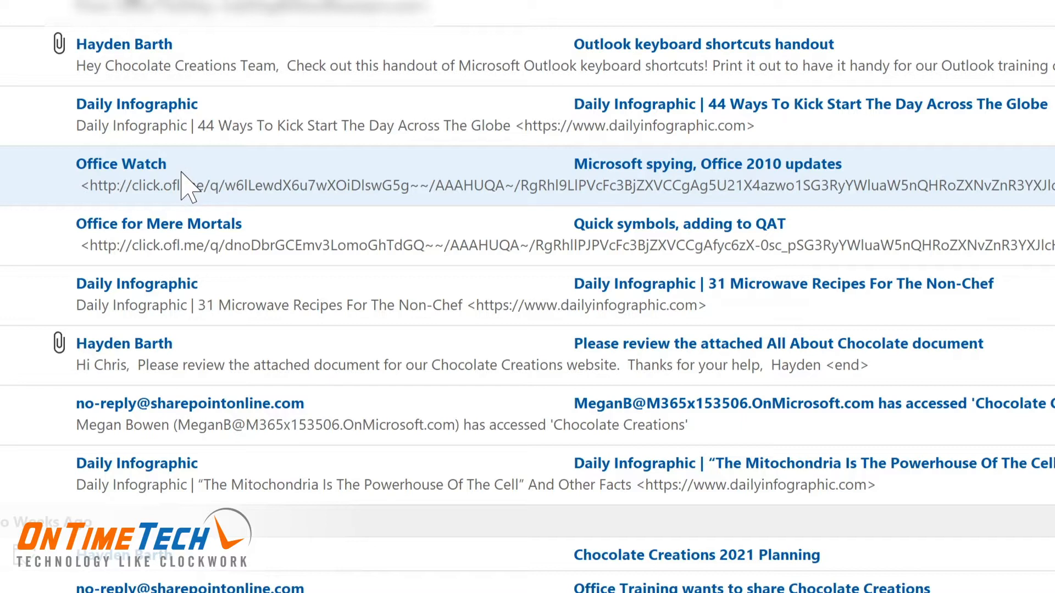
Create a rule from the Office Watch message that moves email from that sender to the Tech Newsletters folder
right_click(190, 171)
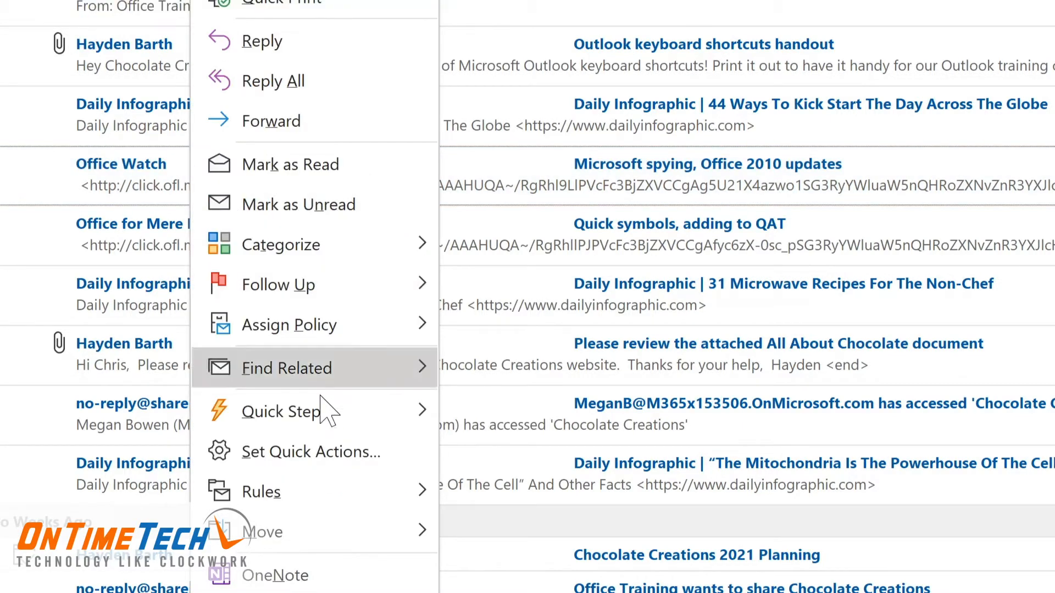
mouse_move(330, 498)
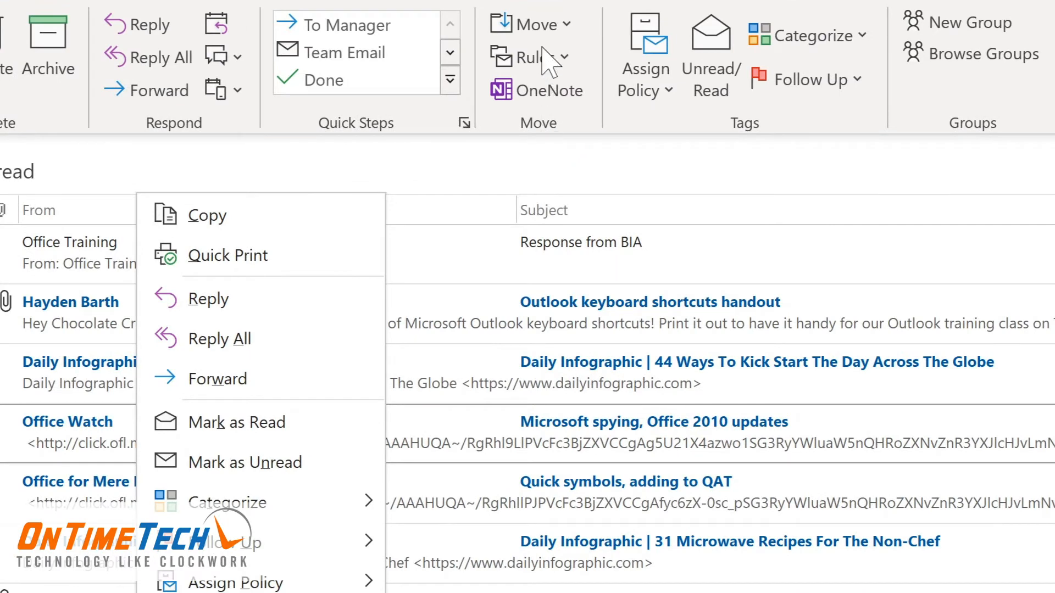
click(560, 62)
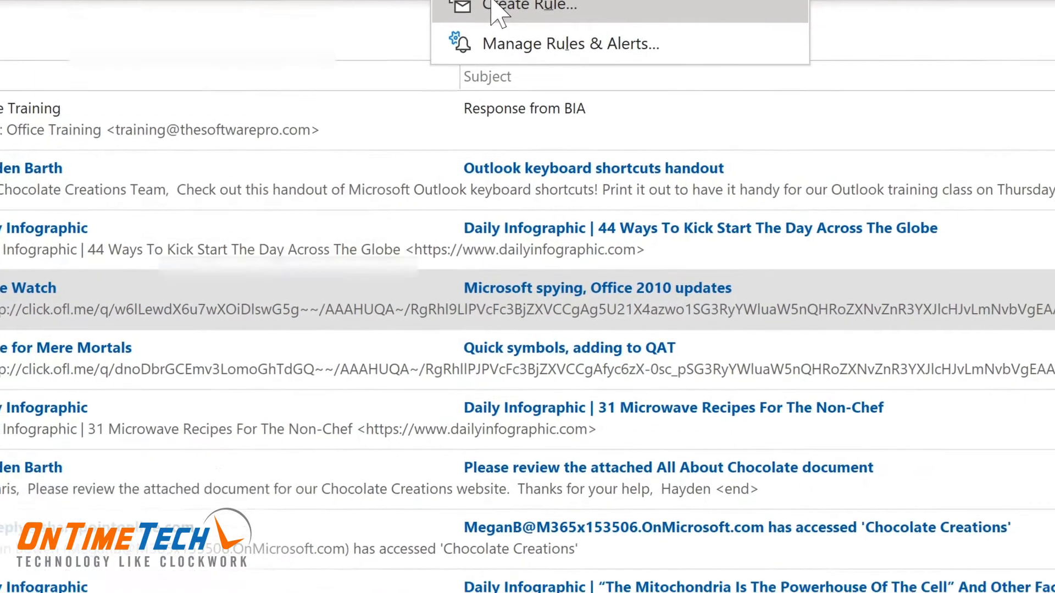
click(555, 136)
click(263, 181)
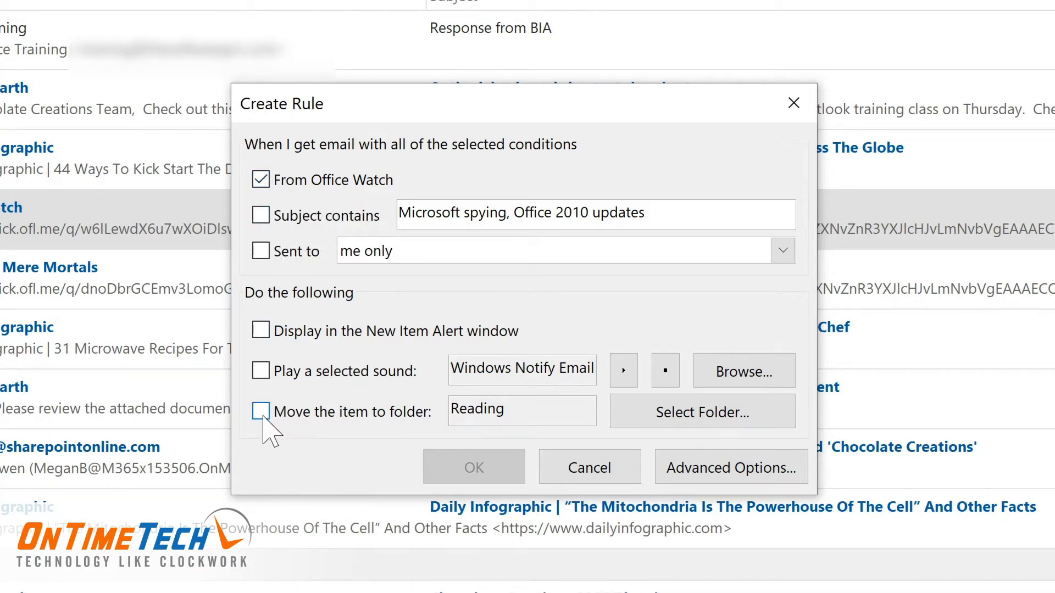
click(261, 412)
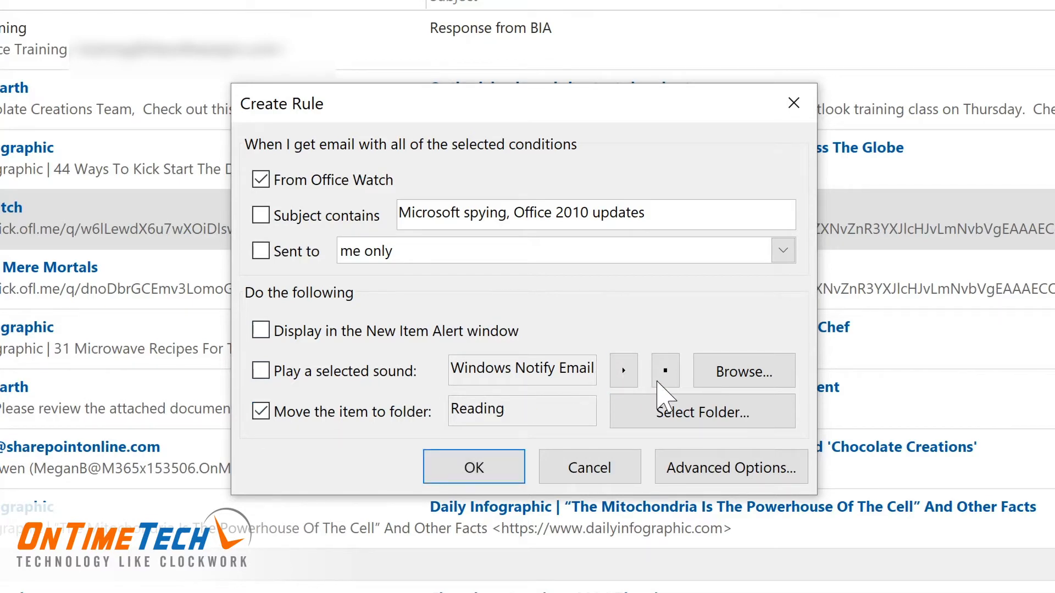
click(682, 415)
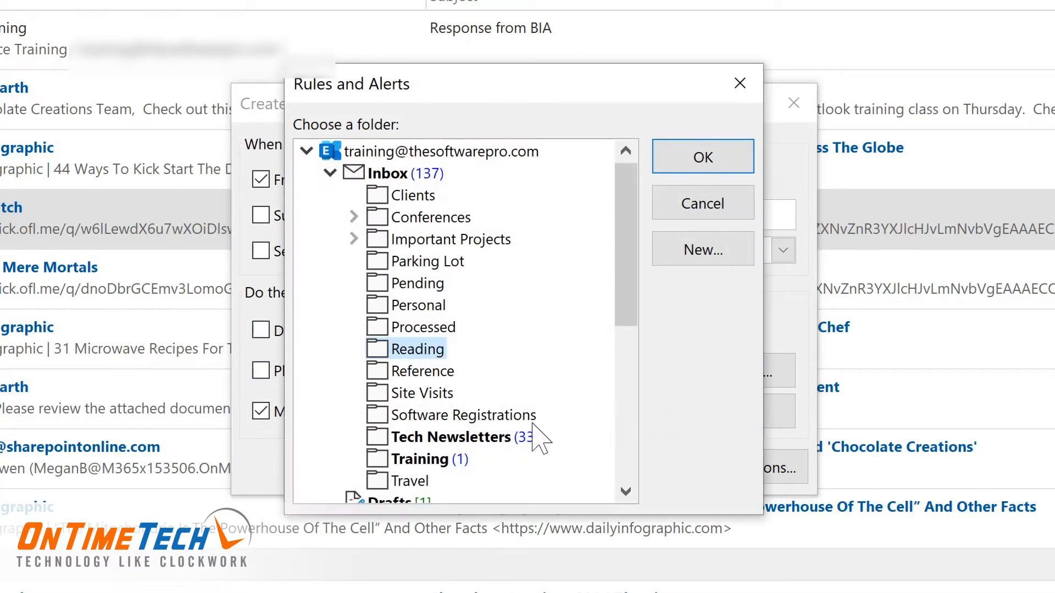
click(421, 437)
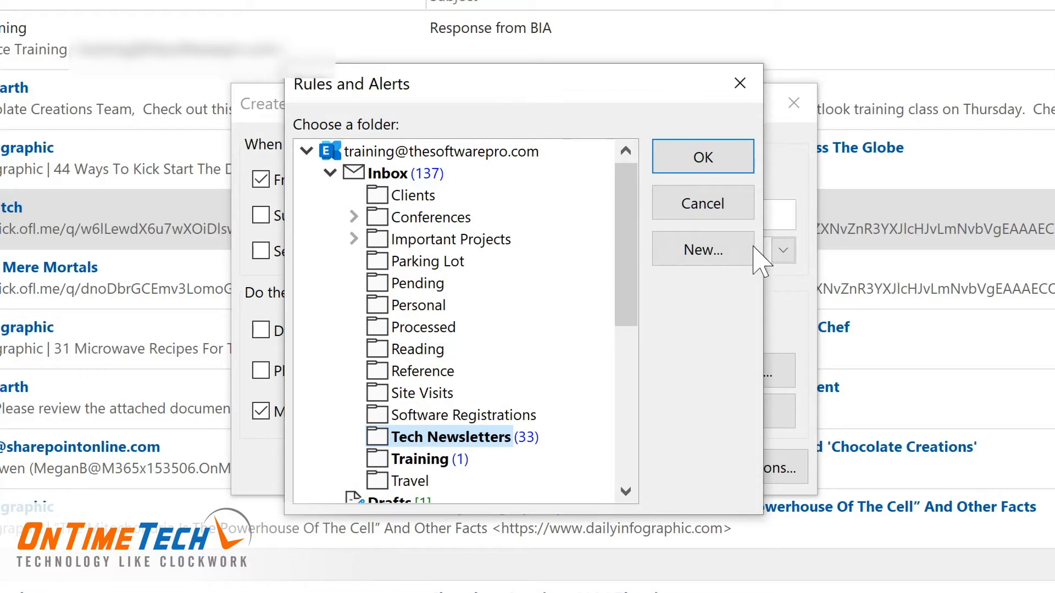
click(715, 160)
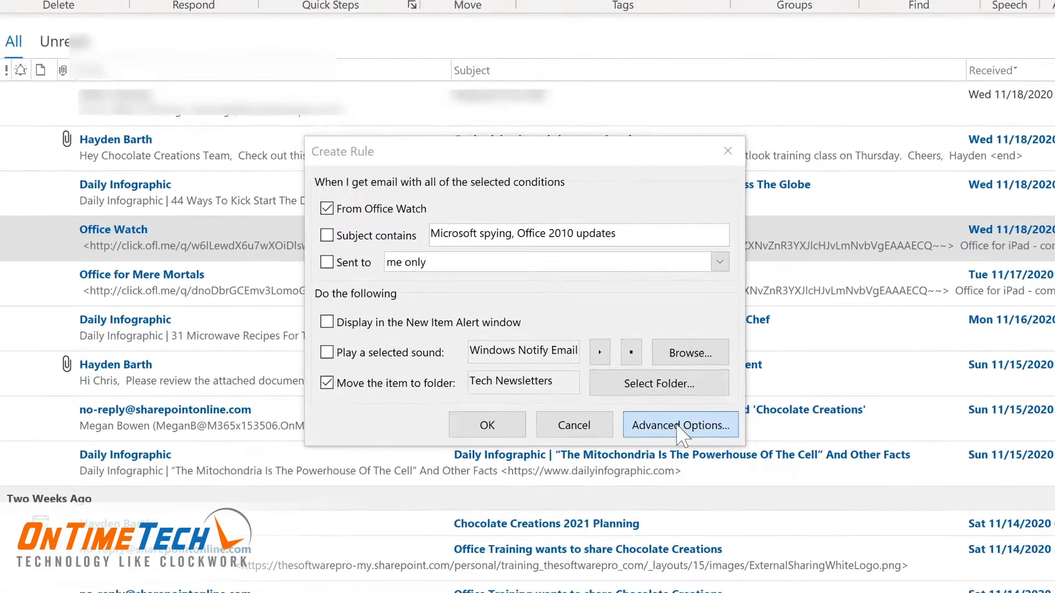
Go through the rule's advanced options without adding conditions, actions or exceptions, and finish it with running on messages already in the Inbox enabled
click(730, 467)
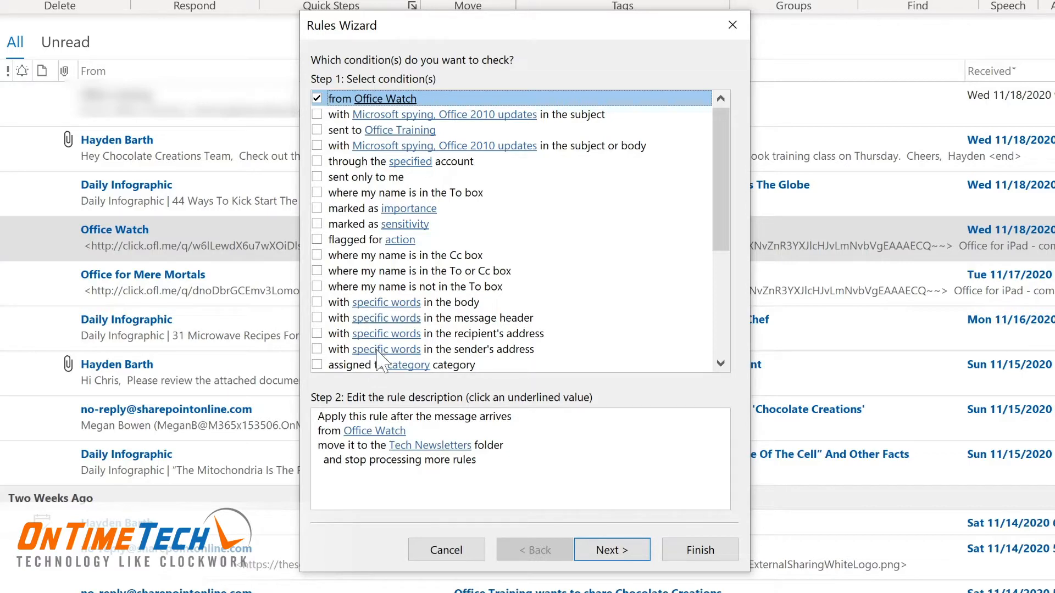
click(612, 550)
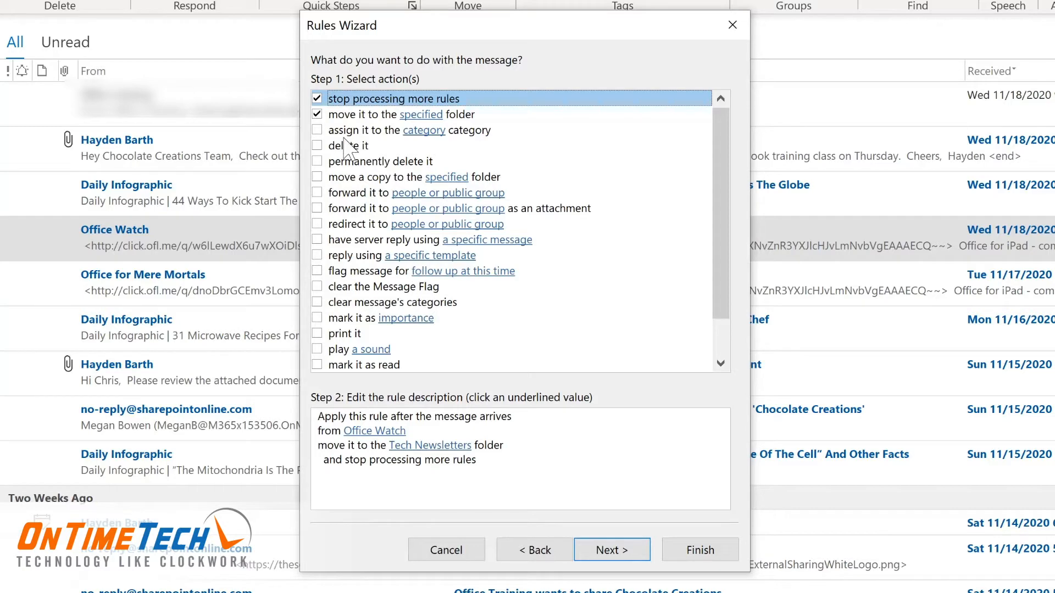
click(609, 551)
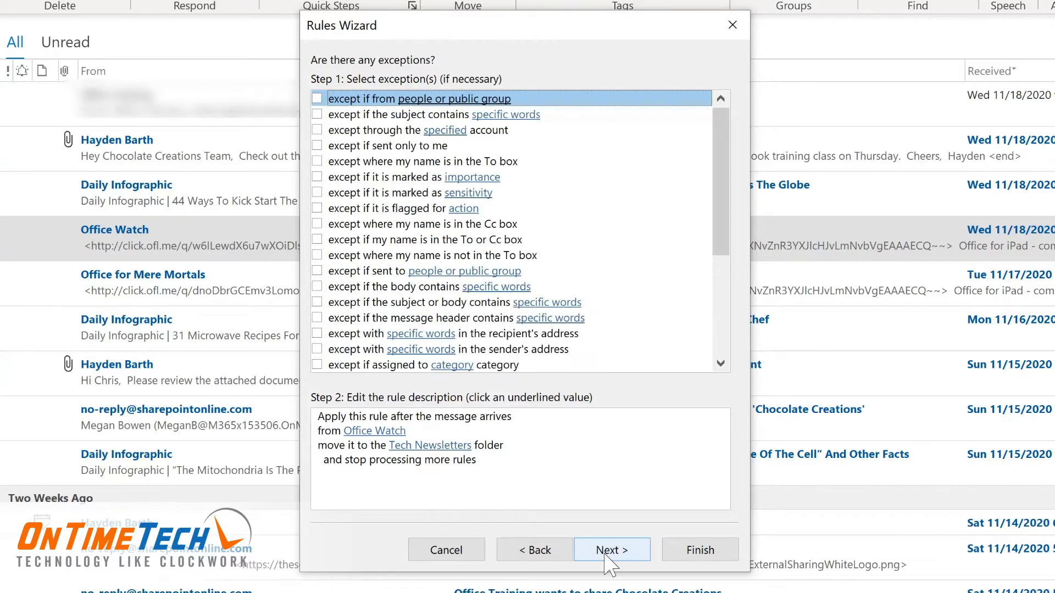
click(609, 553)
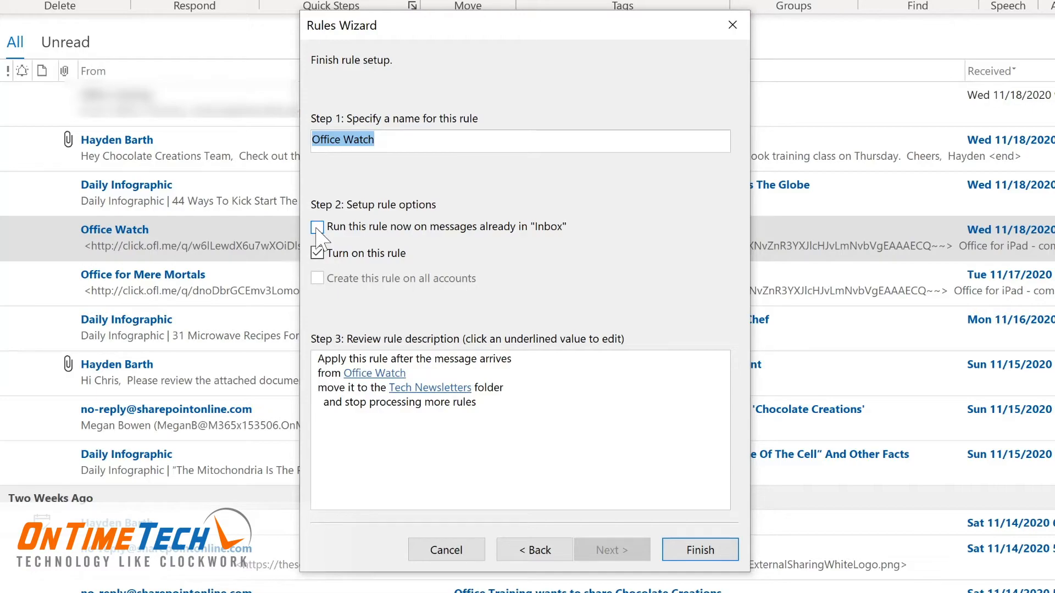
click(317, 228)
click(687, 550)
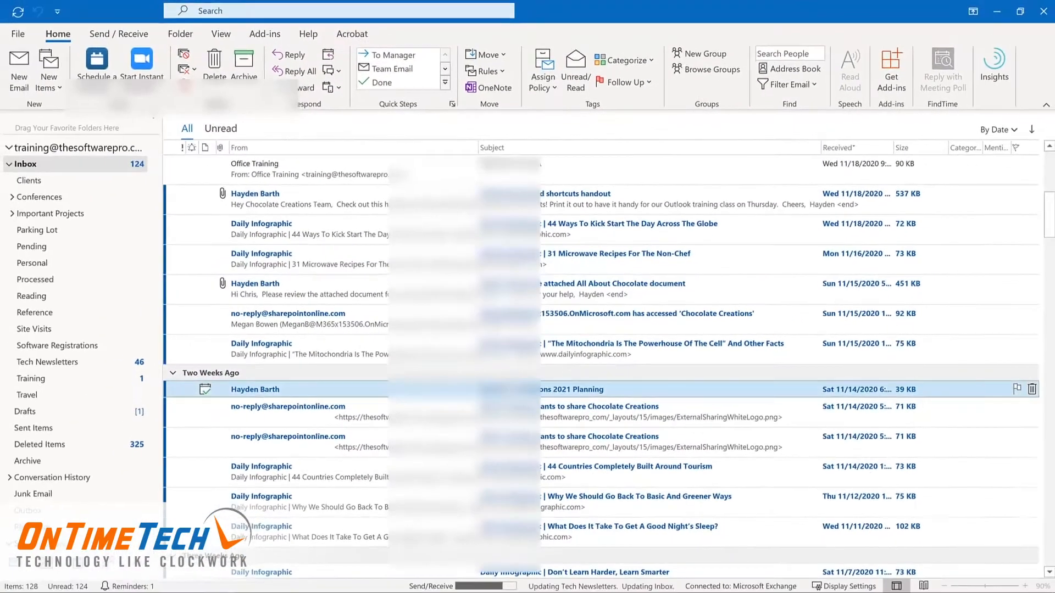
View the messages in the Tech Newsletters folder and open the management window for rules and alerts
click(11, 378)
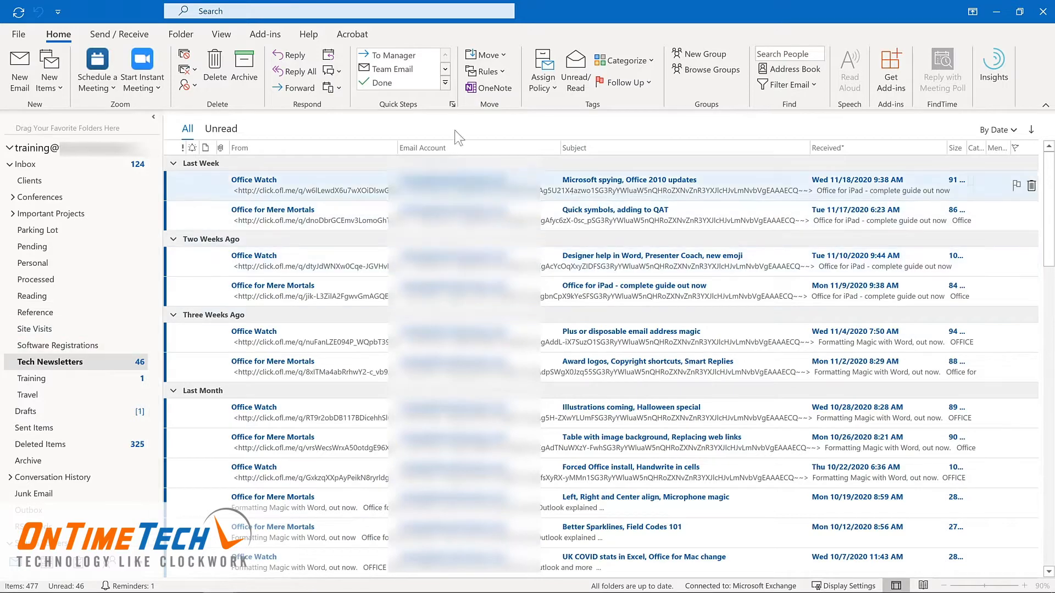
click(497, 74)
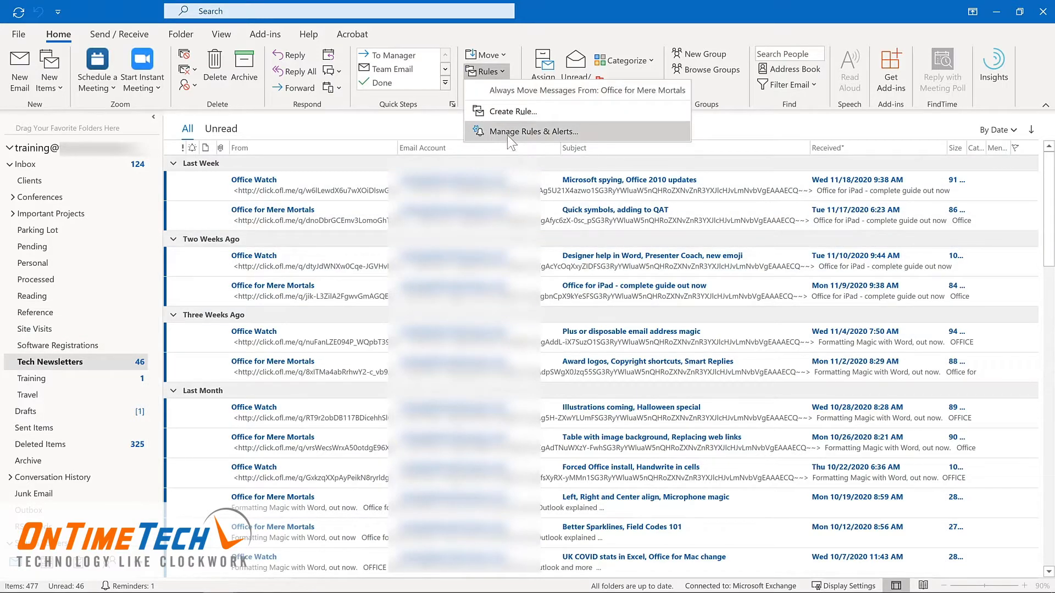
click(505, 131)
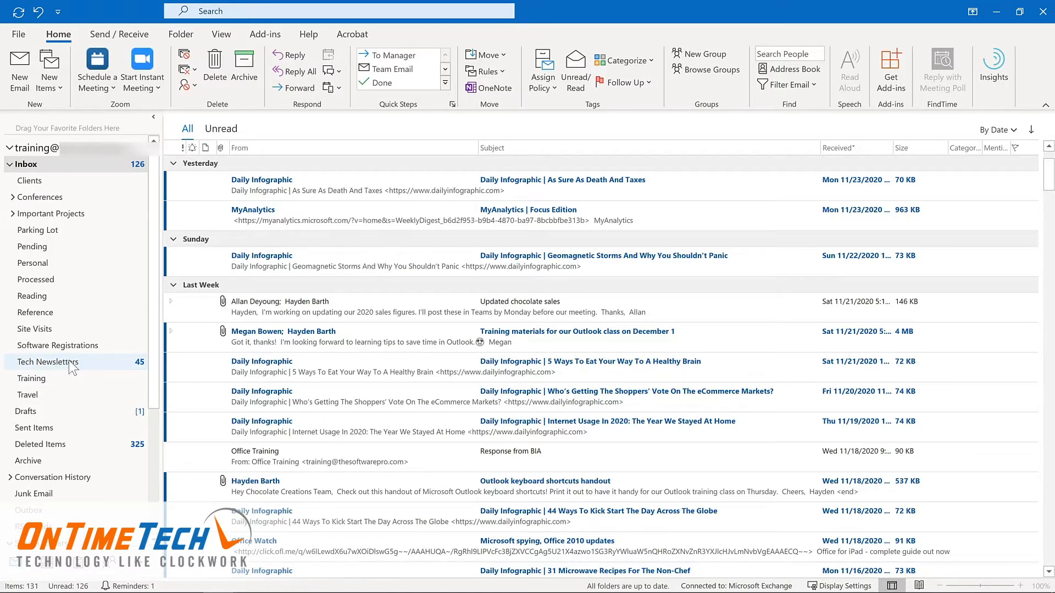
Add the Tech Newsletters, Training and Important Projects folders to Favorites
drag(69, 360, 71, 124)
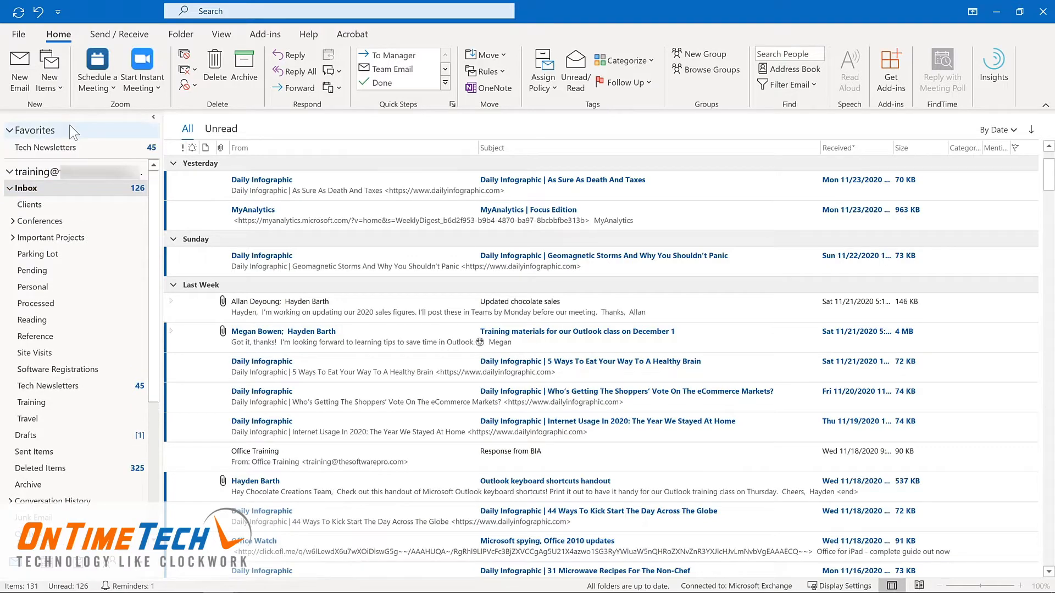
right_click(54, 402)
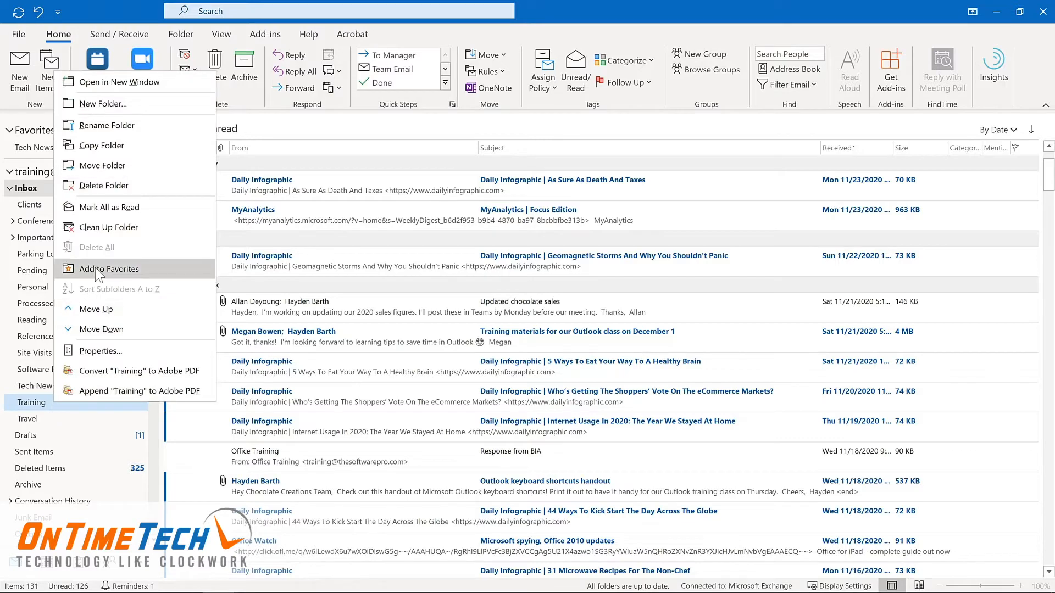
click(95, 268)
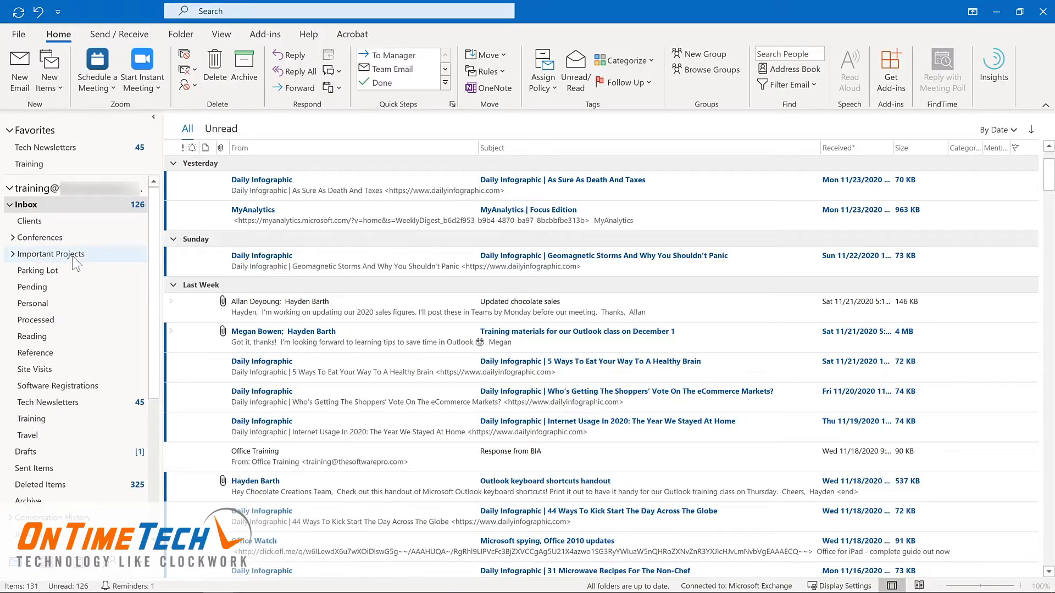
click(76, 257)
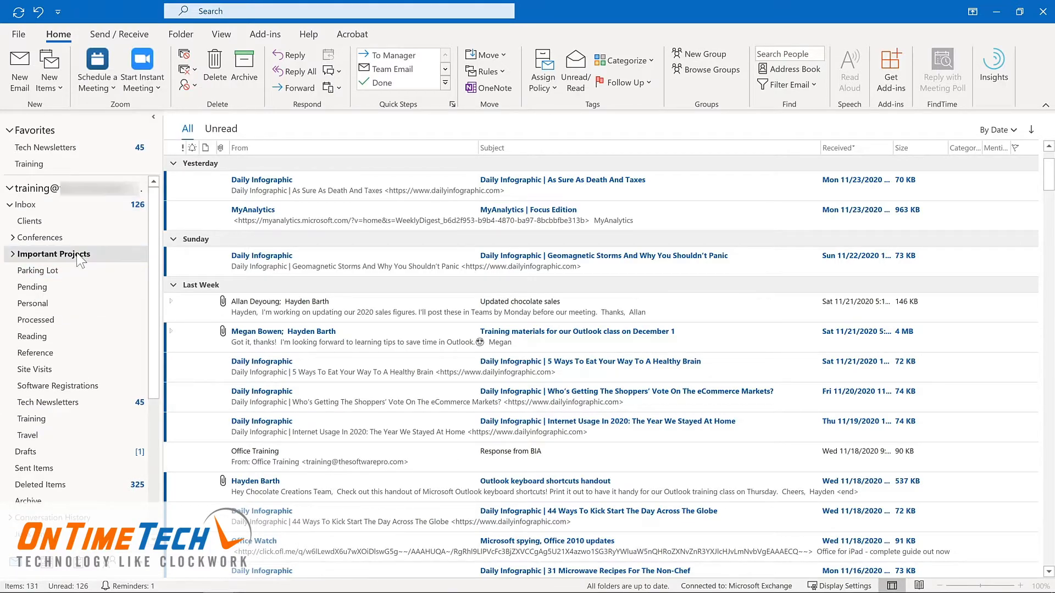
click(181, 35)
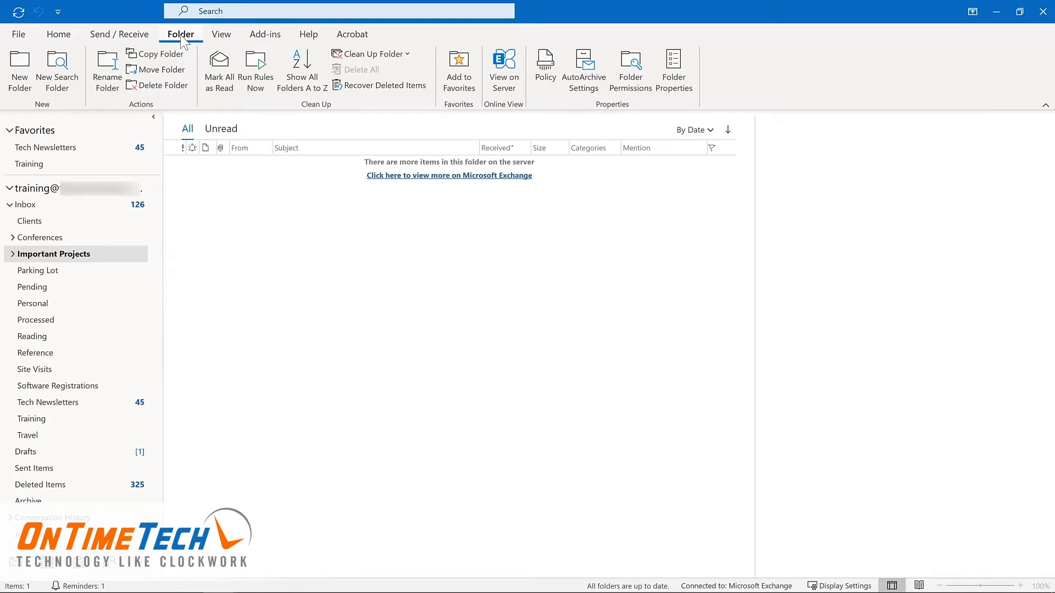
click(449, 74)
Reorder Favorites so Tech Newsletters comes last, and remove Important Projects from Favorites
click(42, 148)
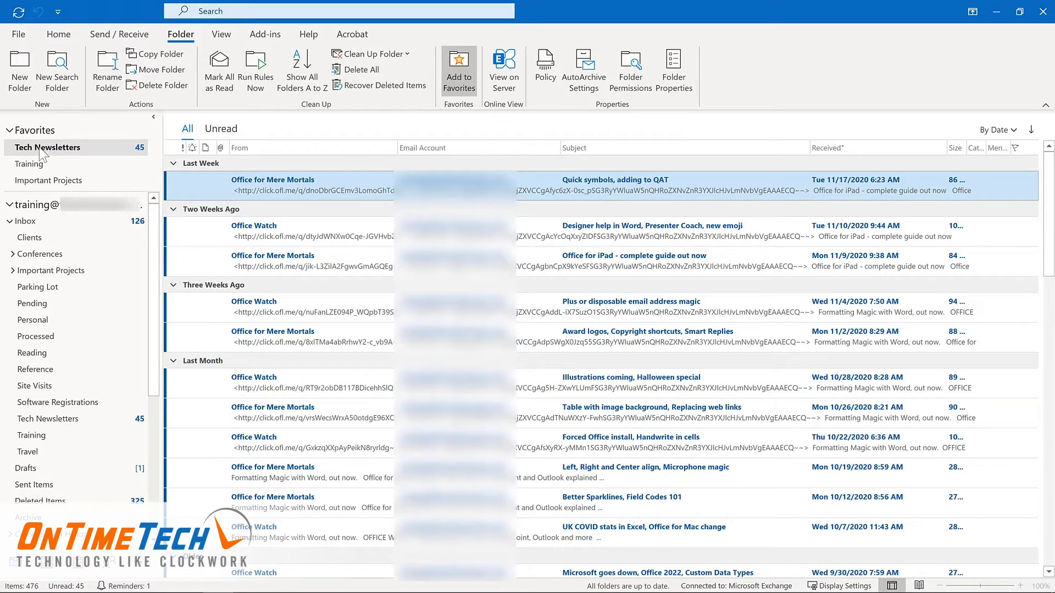
drag(43, 154, 41, 186)
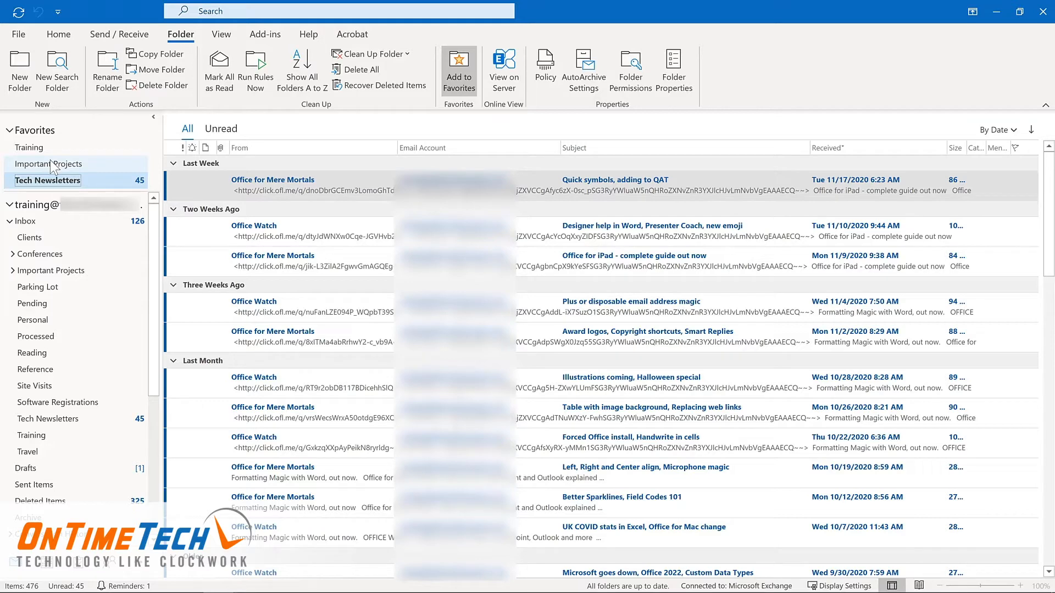
right_click(51, 165)
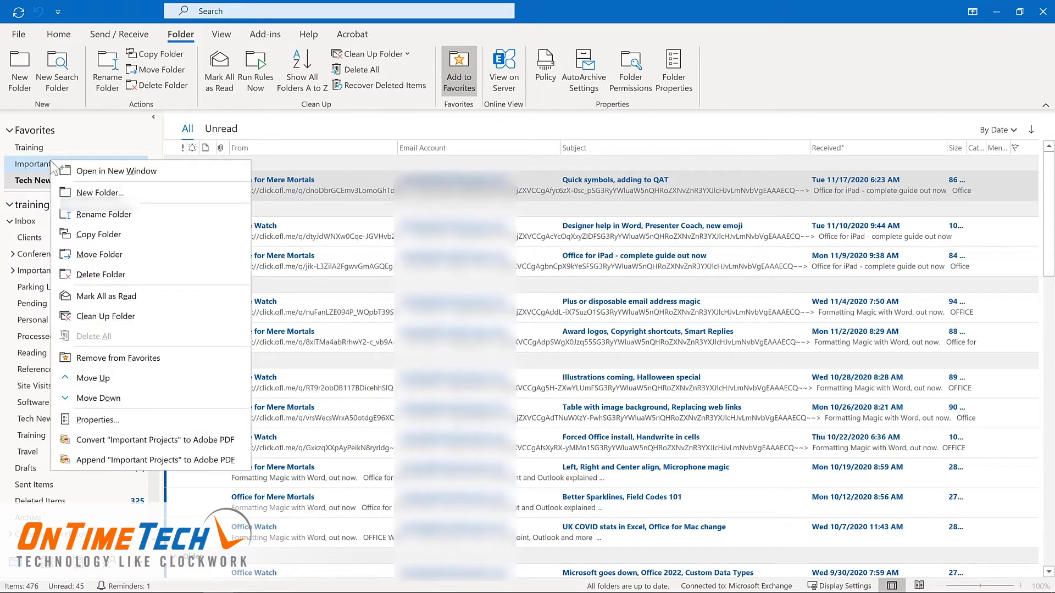
click(108, 358)
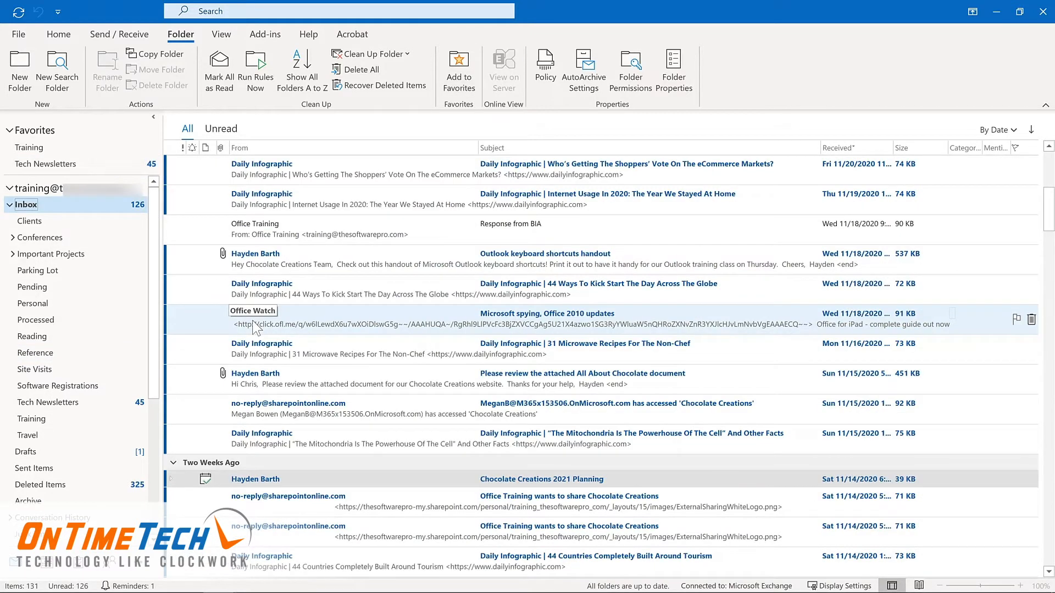
Move the Office Watch message "Microsoft spying, Office 2010 updates" from the Inbox into the Tech Newsletters favorite
drag(254, 328, 85, 166)
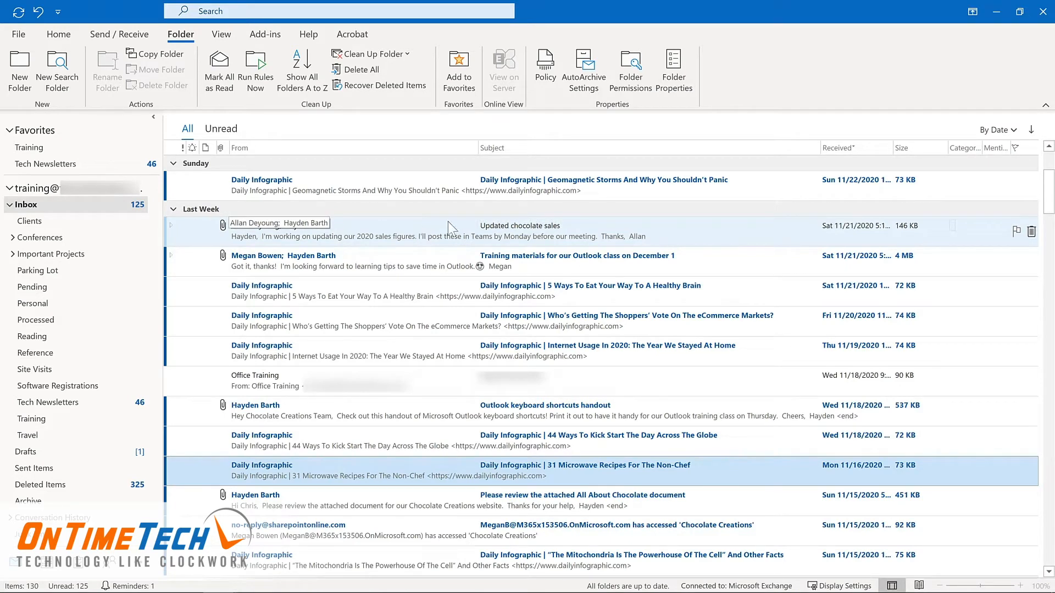
Flag the "Updated chocolate sales" message for follow-up with a start date and reminder on Monday, November 30, 2020
click(1014, 231)
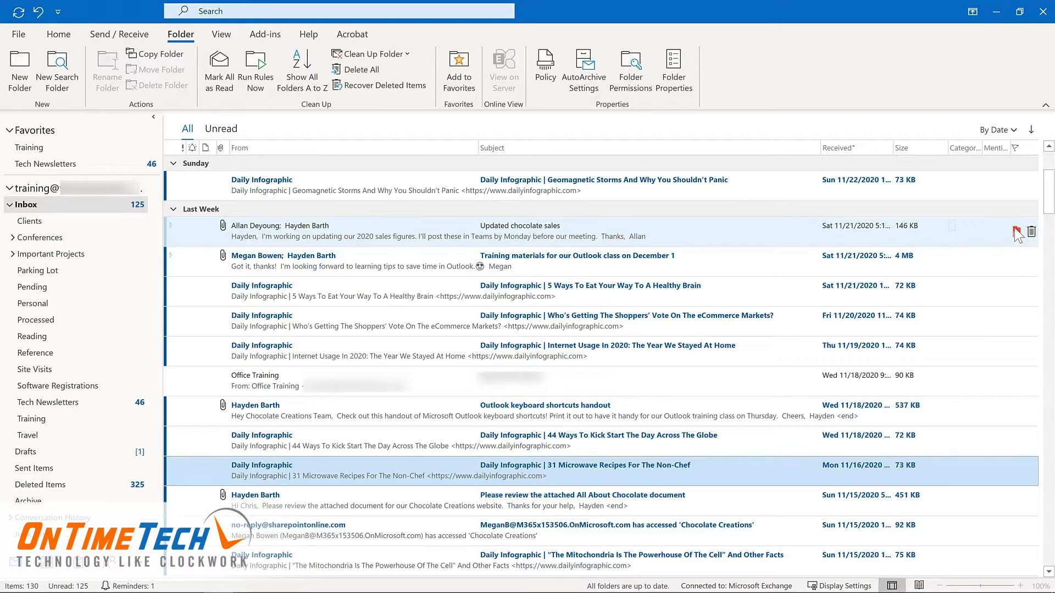
right_click(1017, 232)
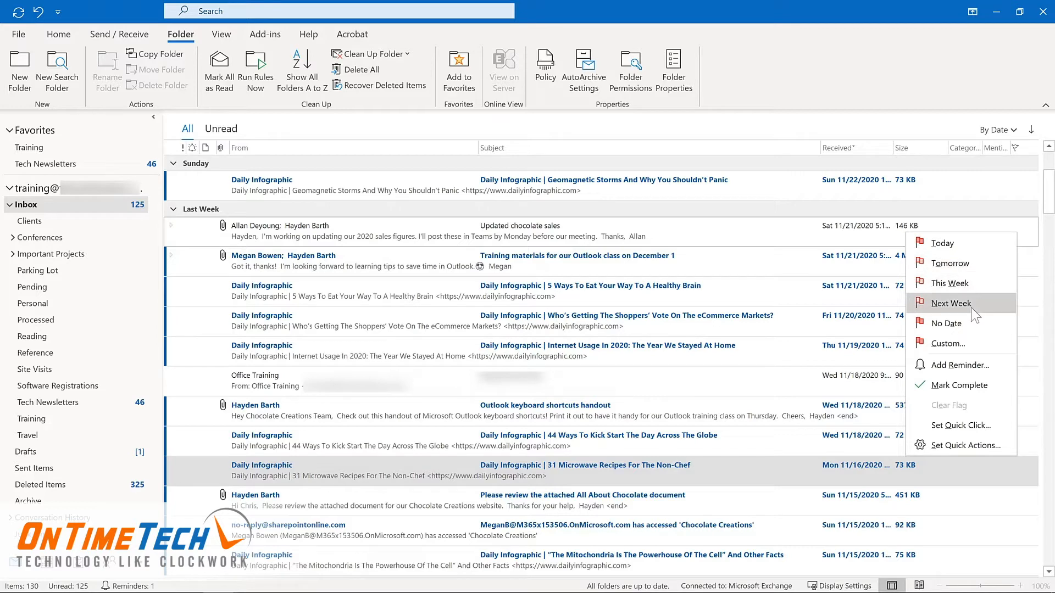
click(959, 365)
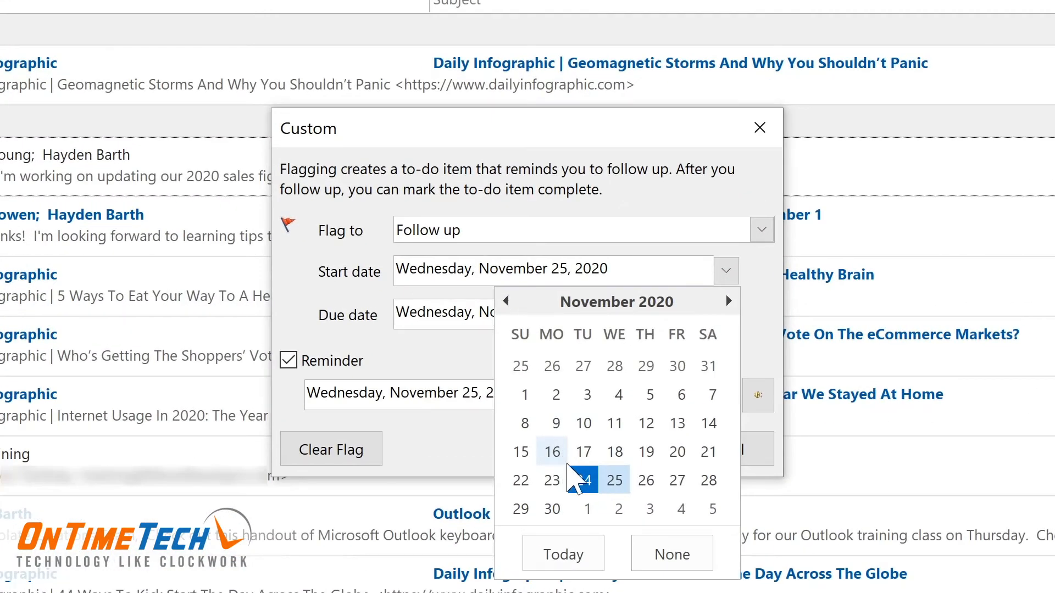
click(553, 509)
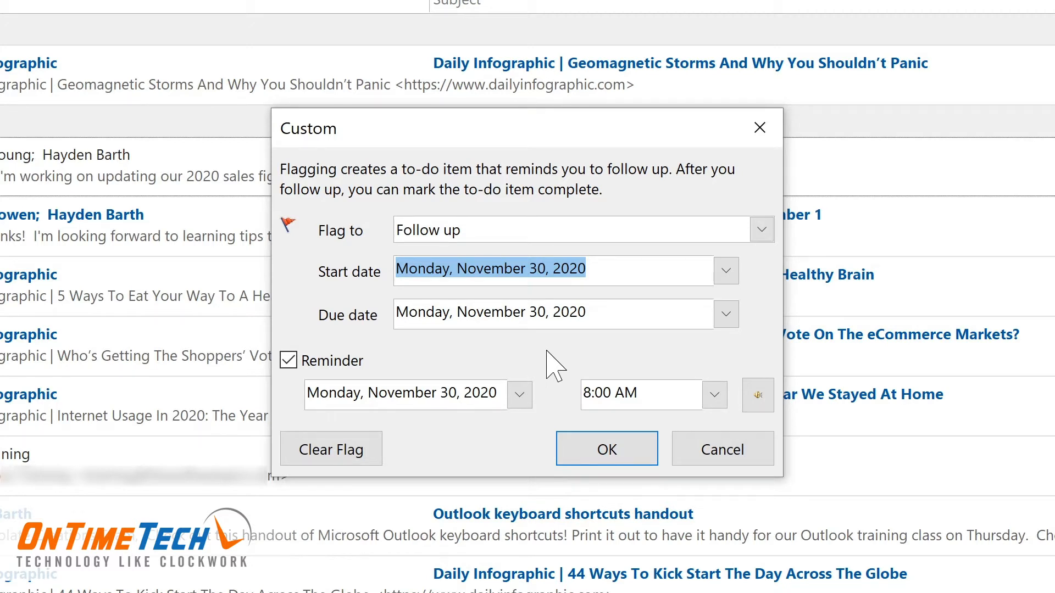
click(607, 450)
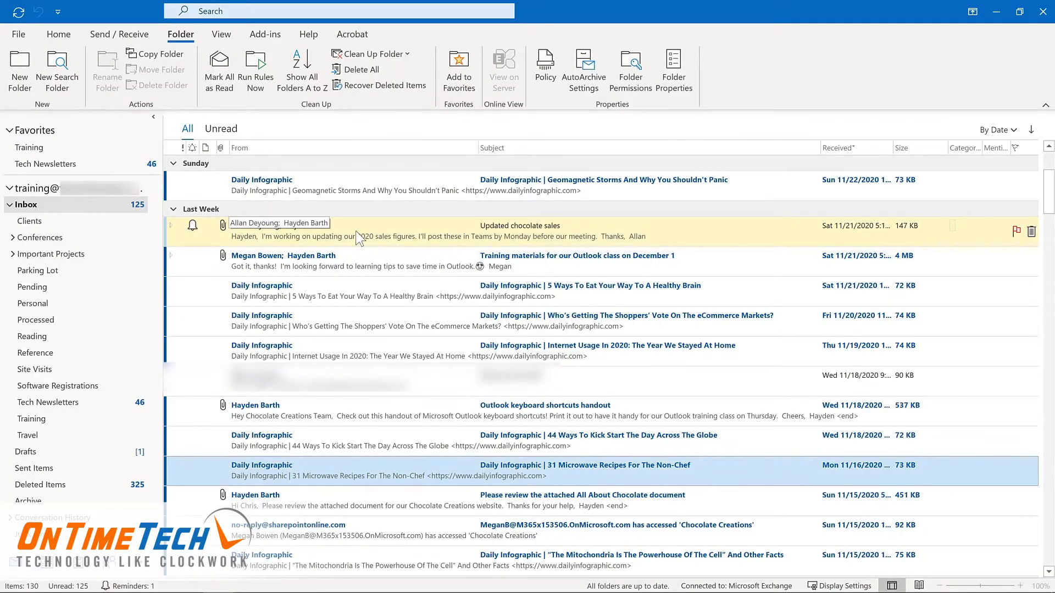
Open the flagged "Updated chocolate sales" message, review its Follow Up options, and close it to return to the Inbox
double_click(358, 237)
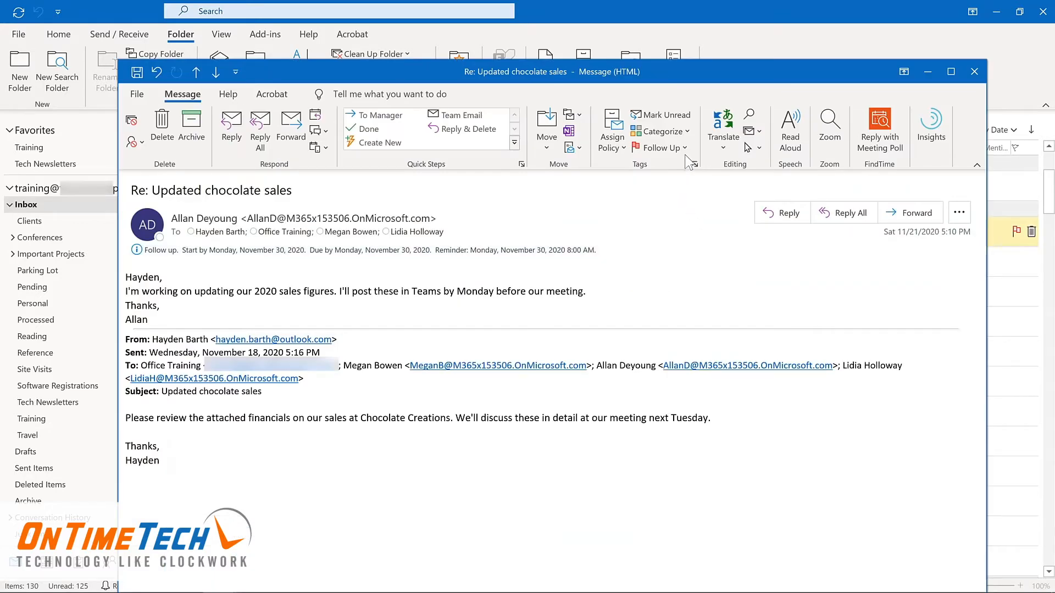
click(683, 148)
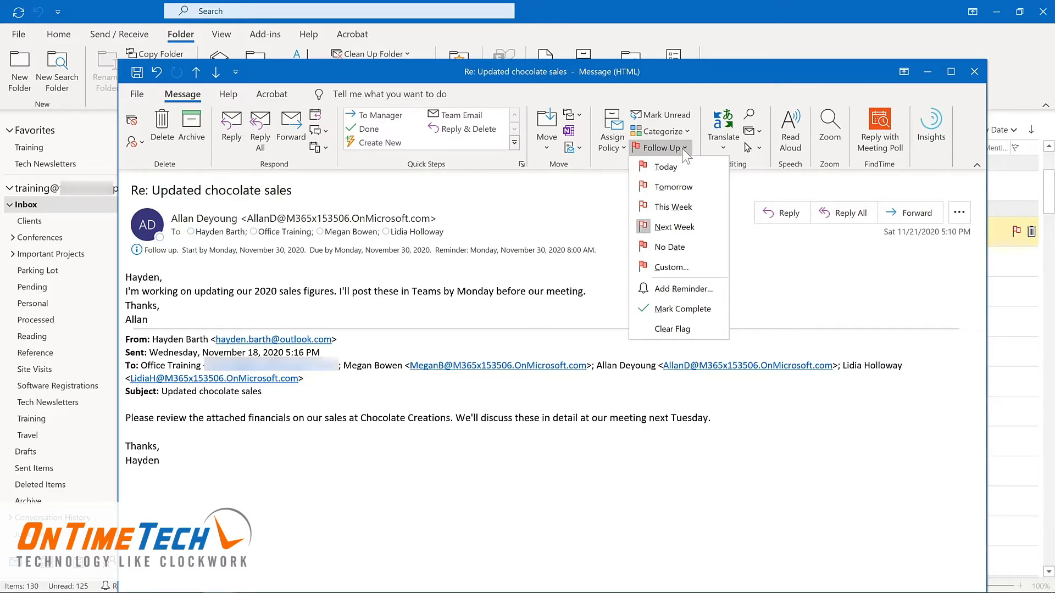
click(975, 72)
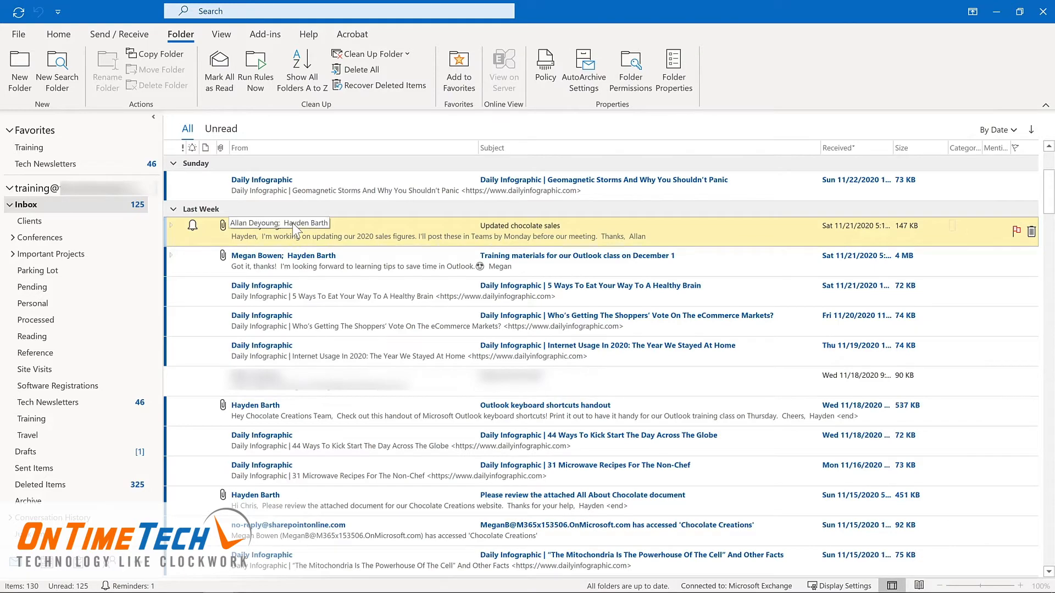
scroll(293, 222, down, 4)
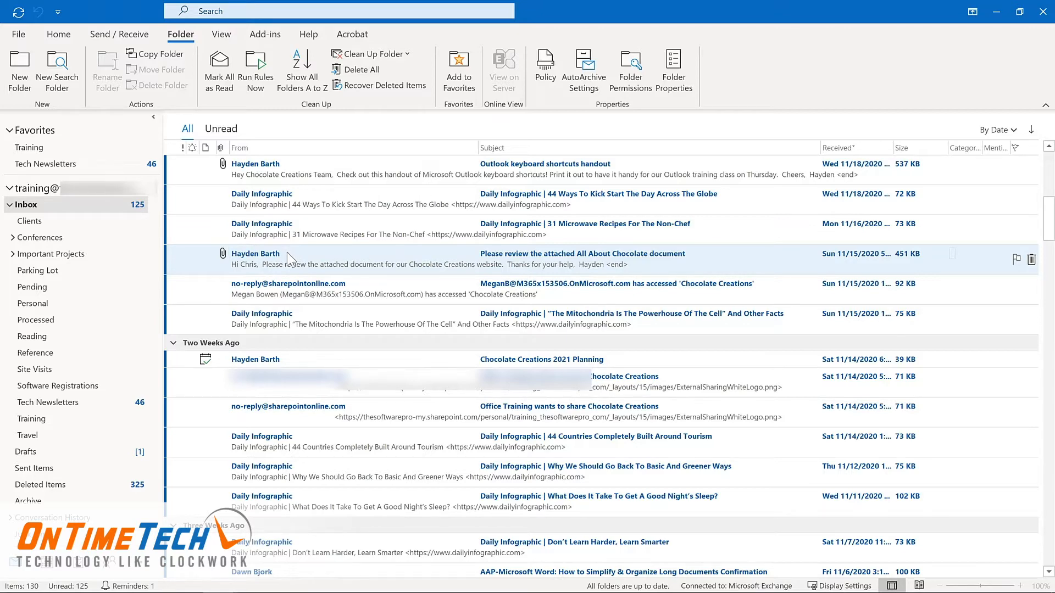
Create a task with attachment by copying the "Please review the attached All About Chocolate document" message into Tasks
drag(287, 252, 80, 562)
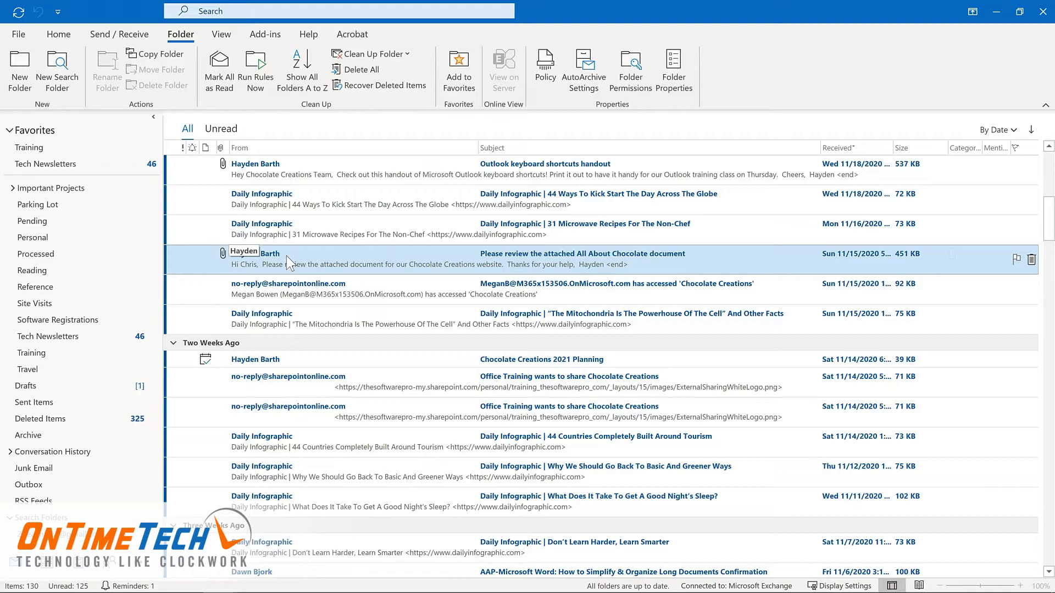
drag(286, 256, 74, 556)
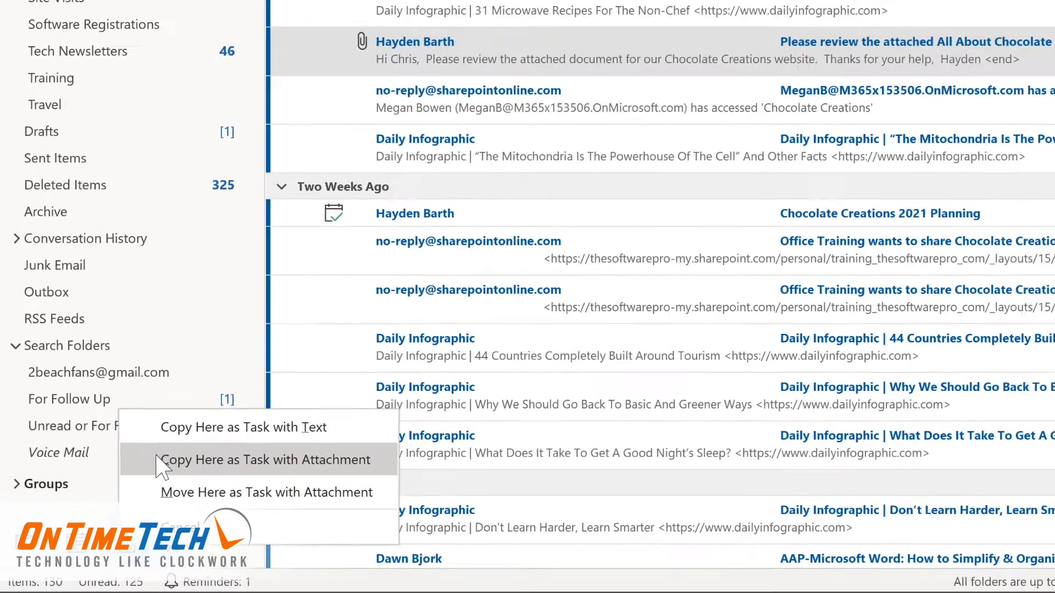
click(192, 438)
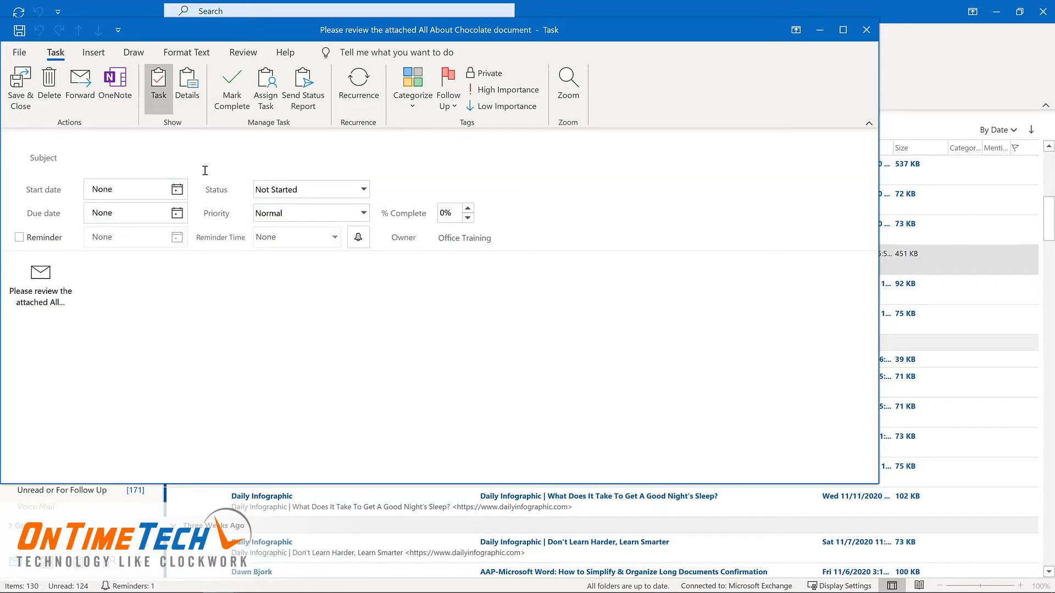
Set the task's start date to Thursday, December 3, 2020, and turn on its reminder
click(178, 189)
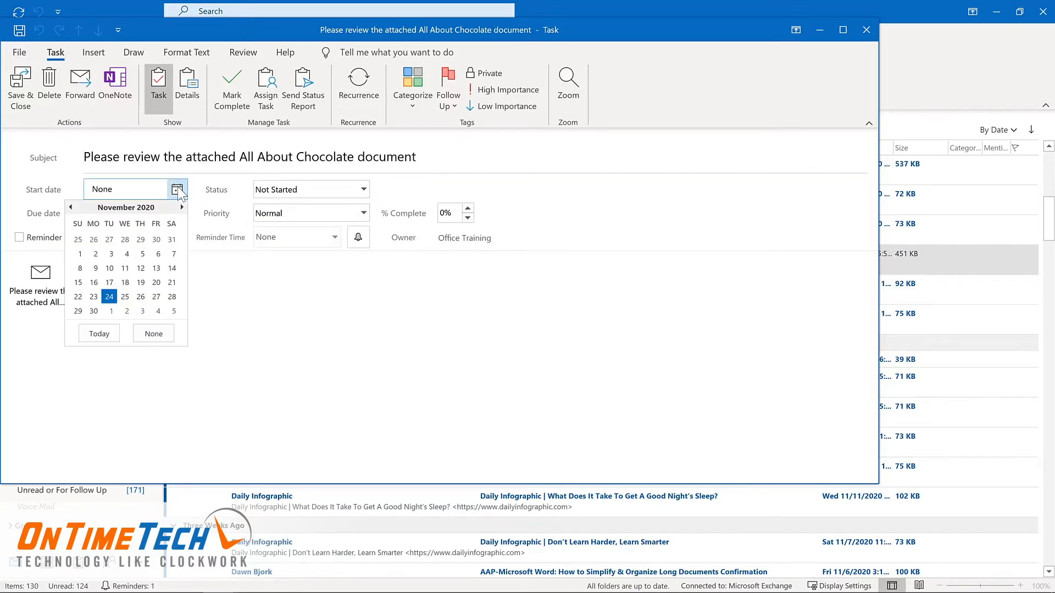
click(144, 309)
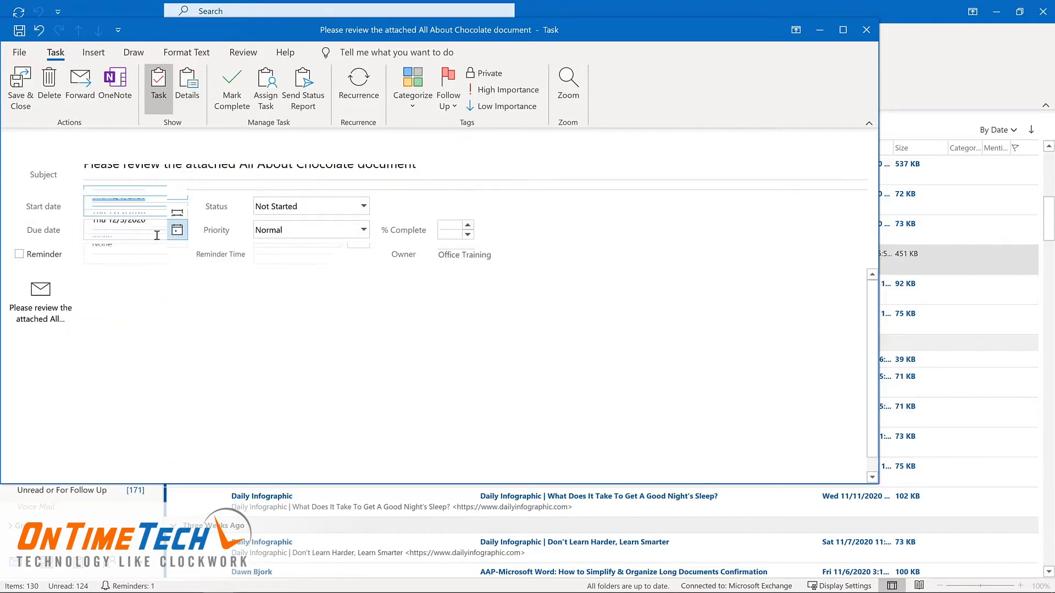
click(20, 254)
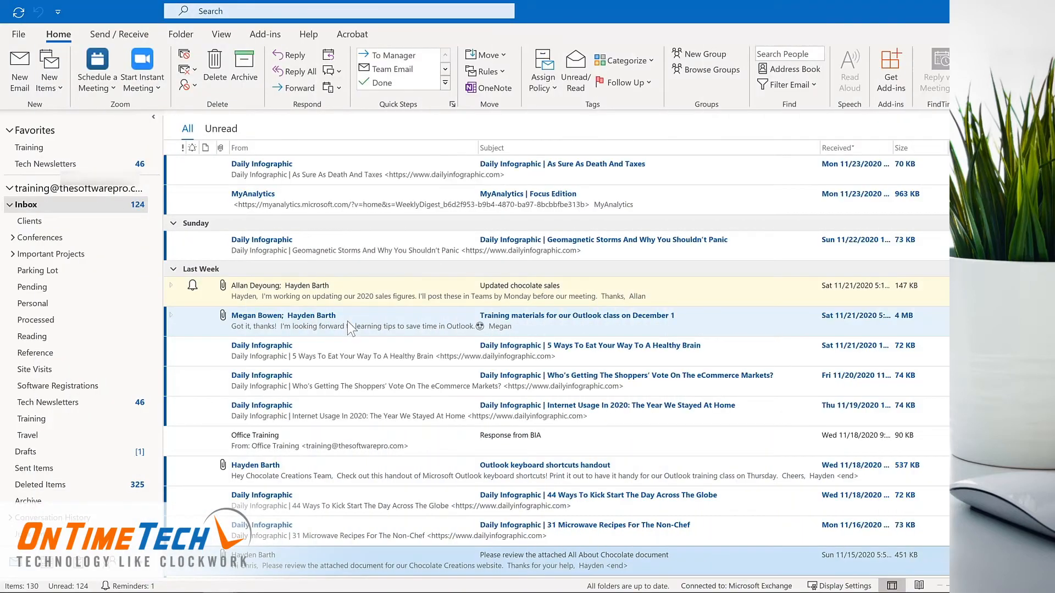
Create a meeting from the training materials messages, titled "Review materials for Outlook training", 11/30/2020 11:00 AM to 12:00 PM, location Virtual, and send it
click(230, 324)
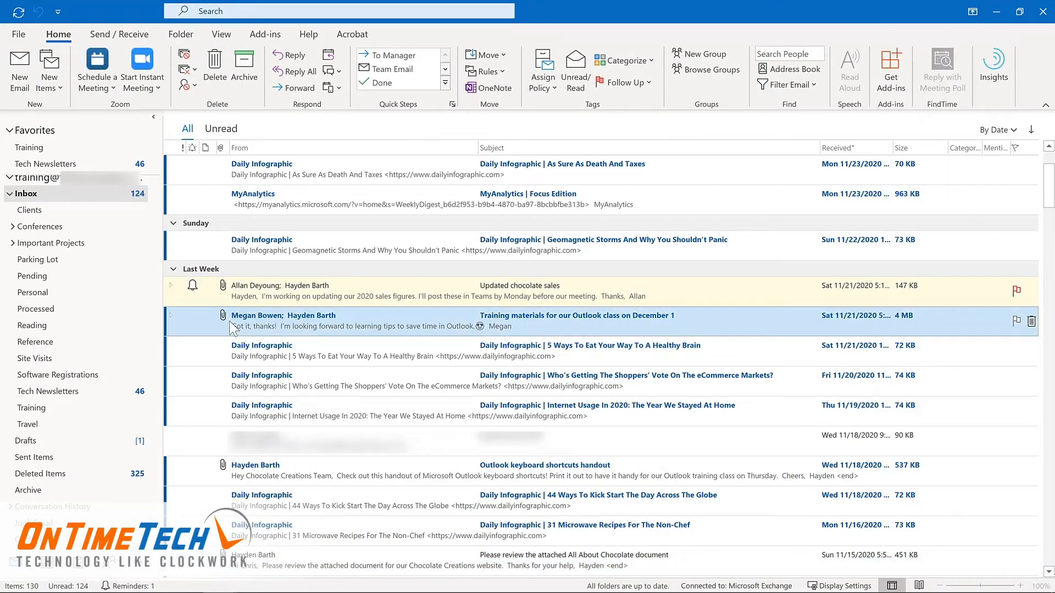
drag(219, 324, 63, 549)
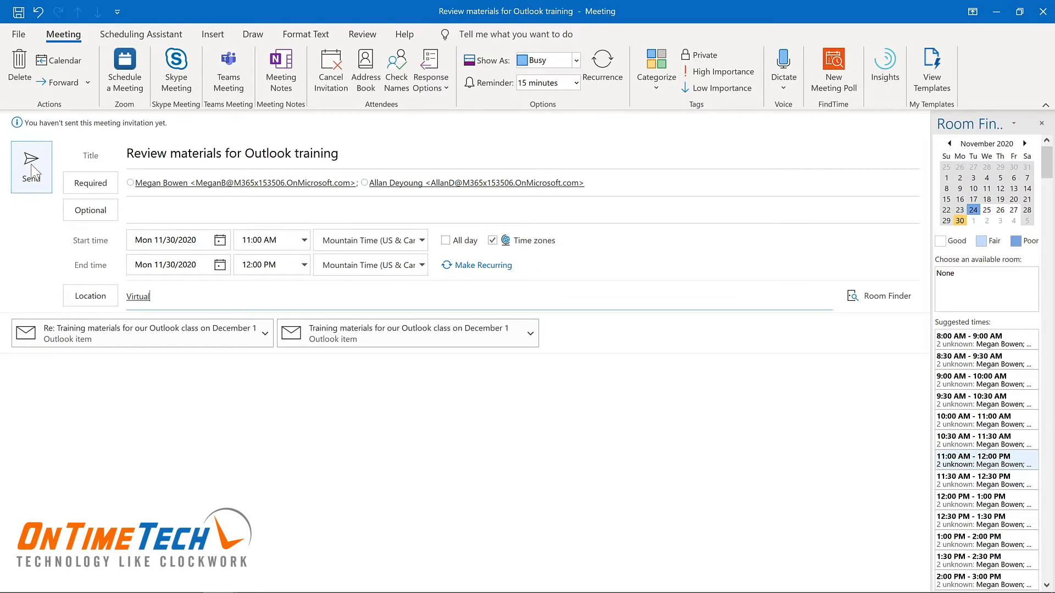
click(31, 173)
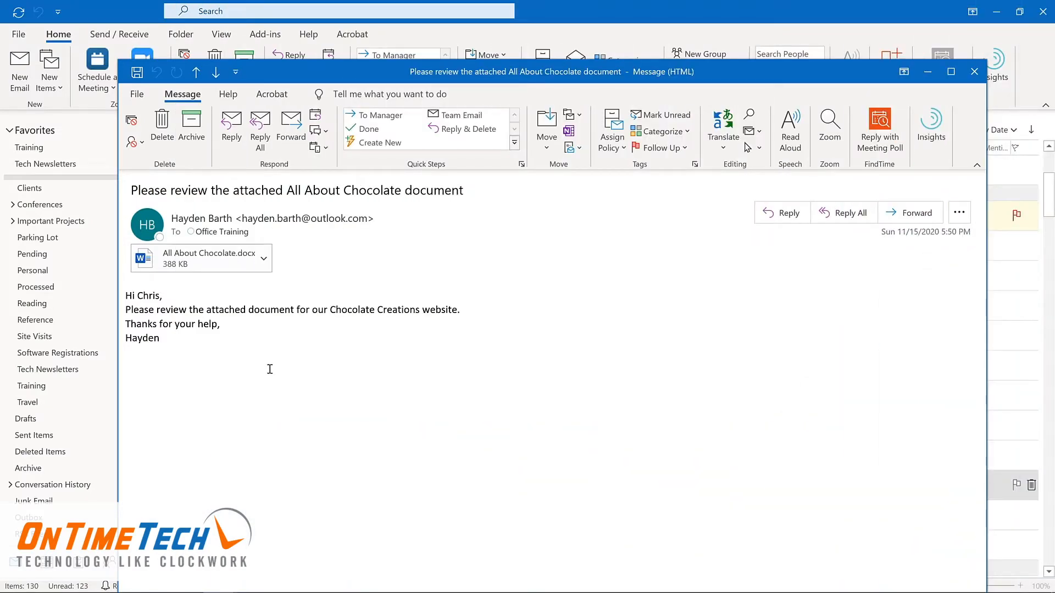
Open the program options from the "Please review the attached All About Chocolate document" message and examine its settings
click(137, 94)
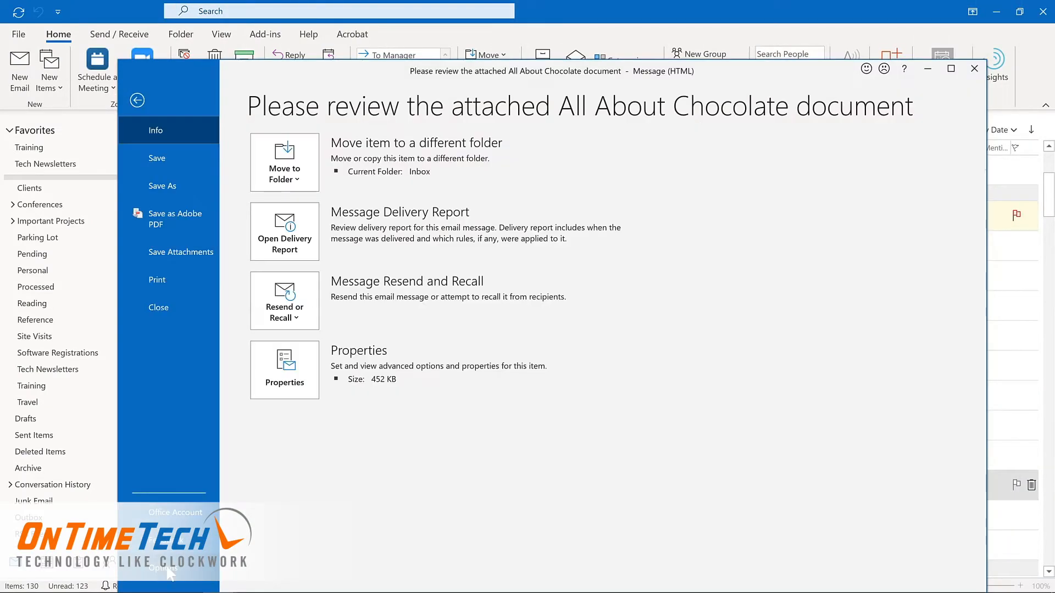
click(165, 568)
click(322, 278)
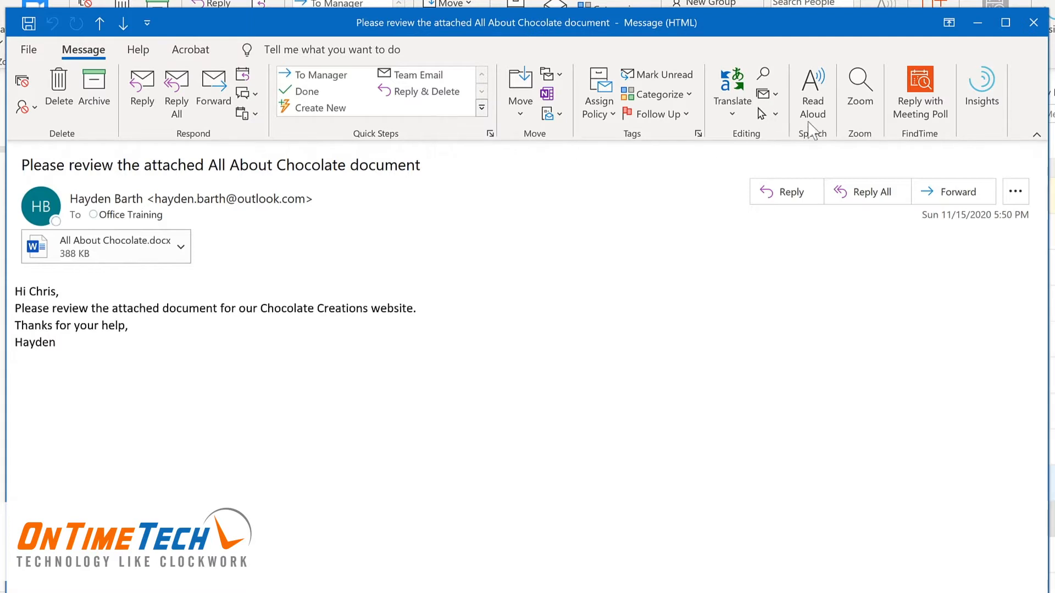
Have the message read aloud, pause it, resume from the middle of the body's second line, and pause again
click(812, 94)
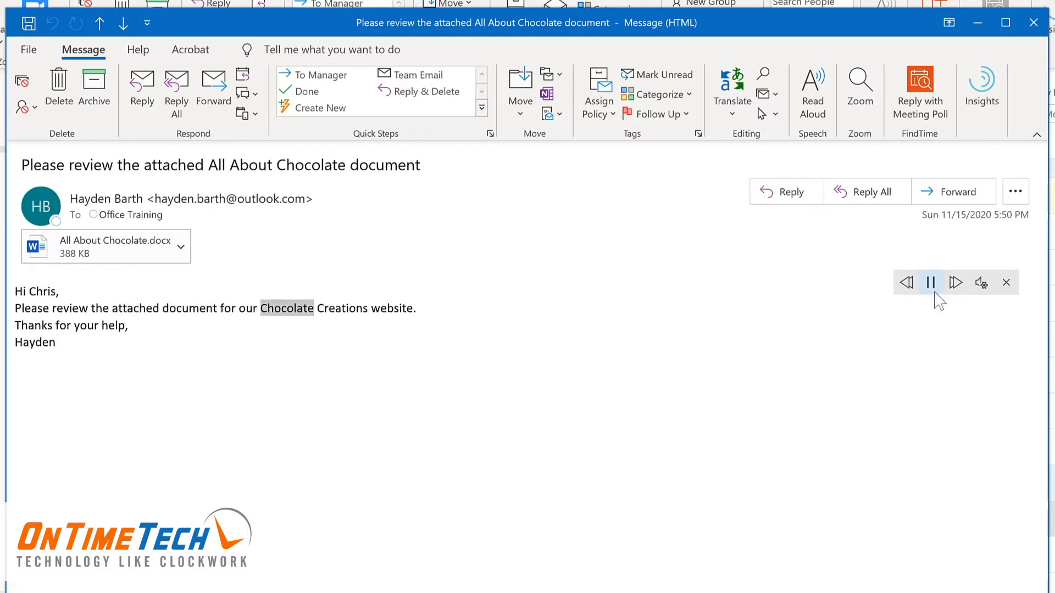
click(931, 283)
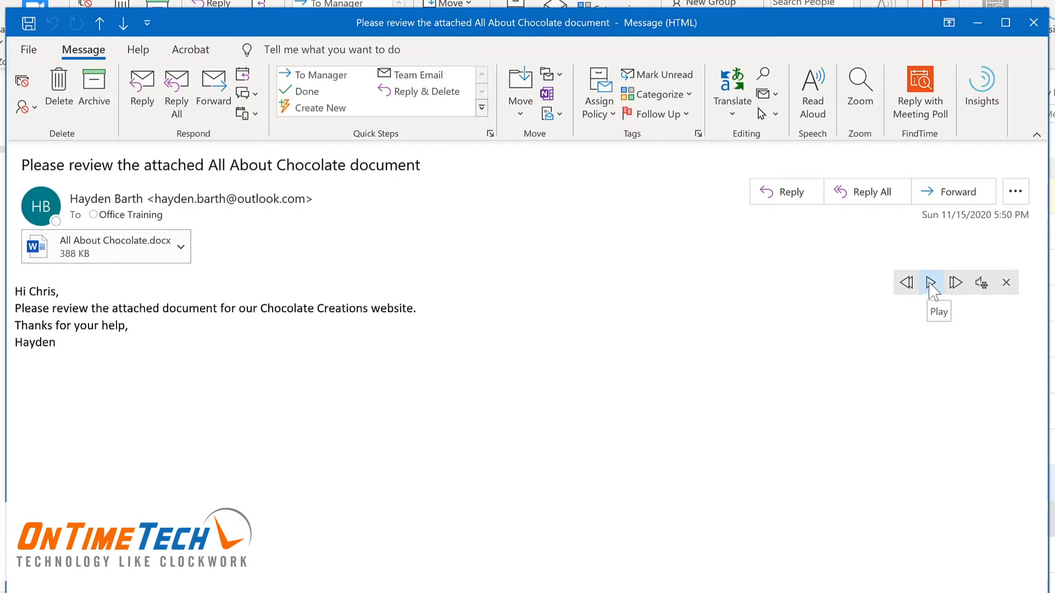
click(184, 307)
click(930, 283)
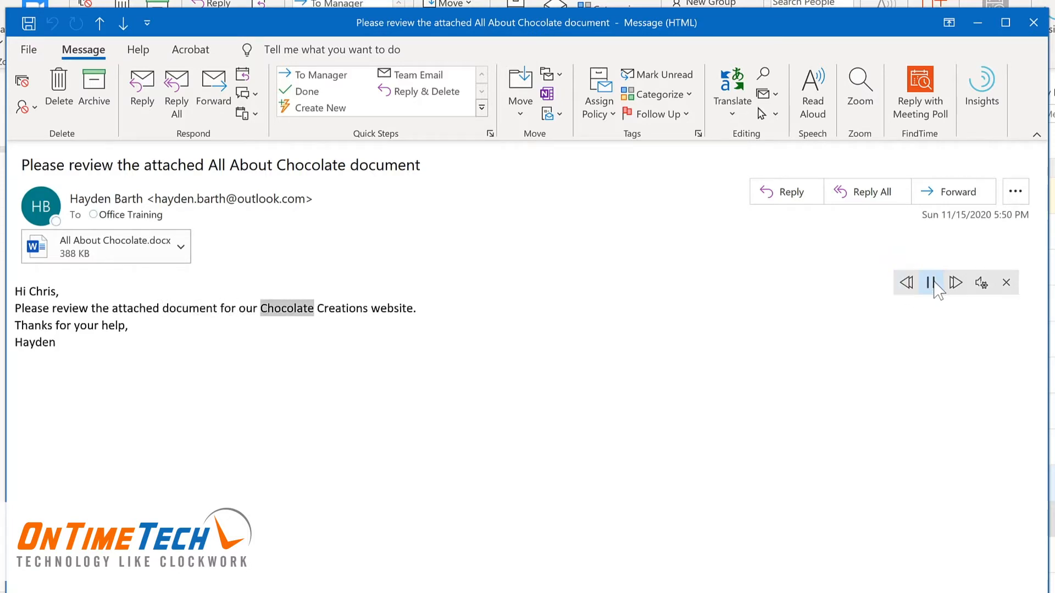
click(931, 283)
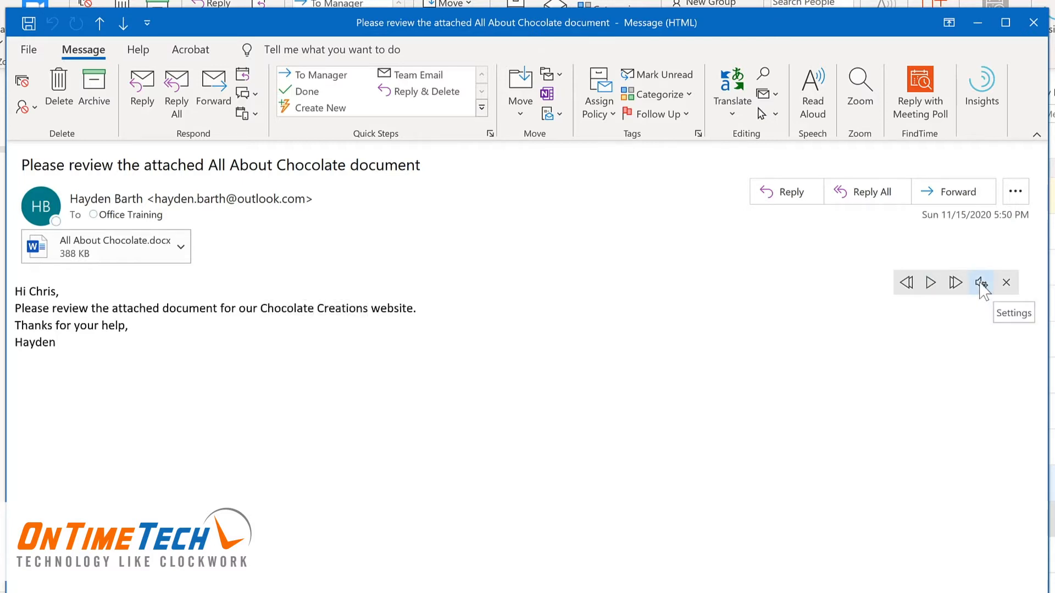
Increase the Read Aloud reading speed slightly, choose the Microsoft Mark voice, and play the message
click(980, 283)
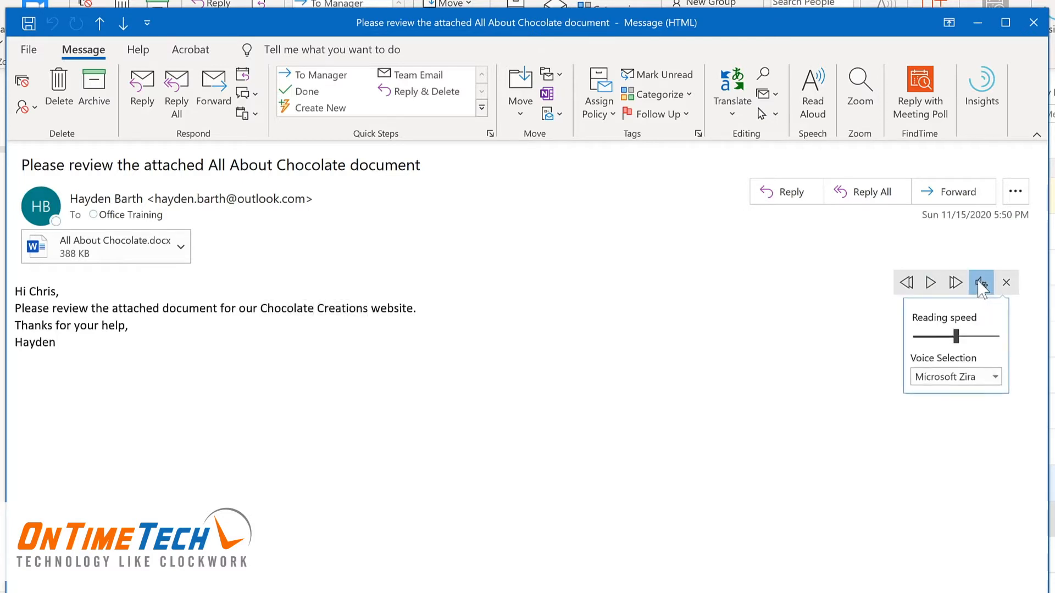
drag(959, 337, 969, 338)
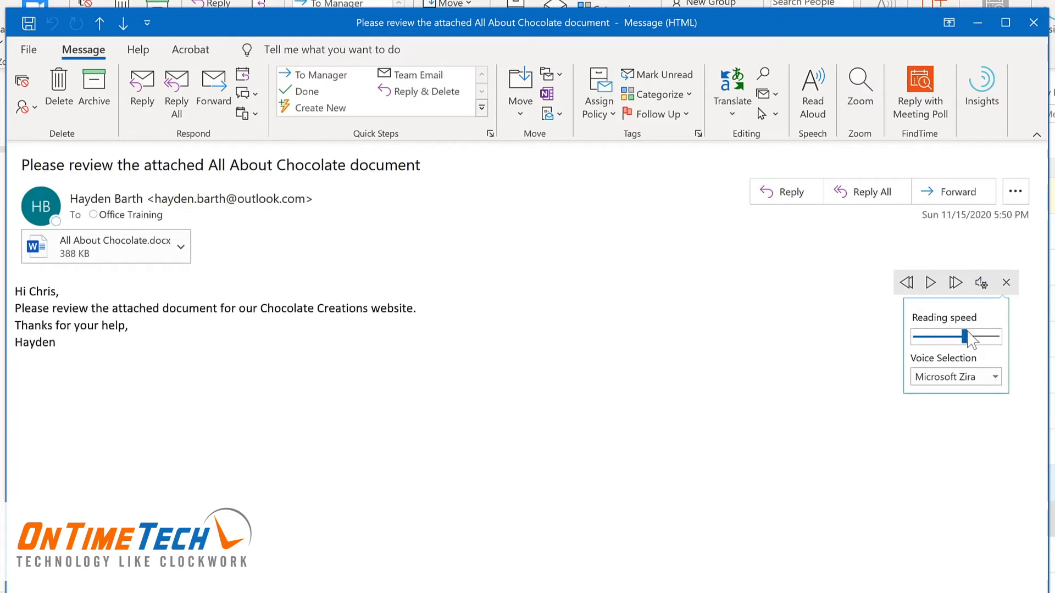
click(995, 377)
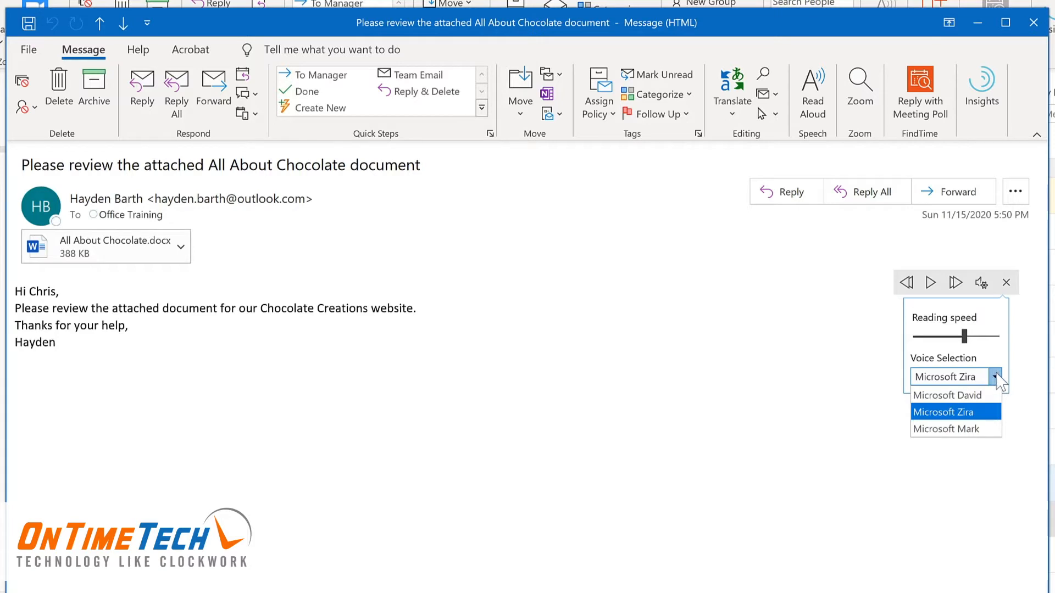
click(934, 429)
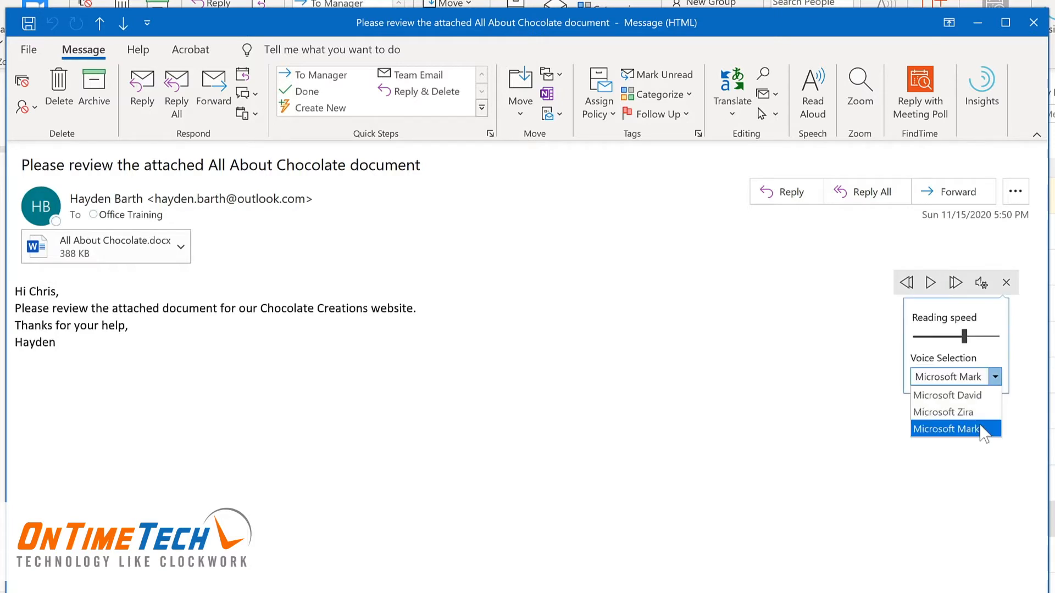
click(932, 288)
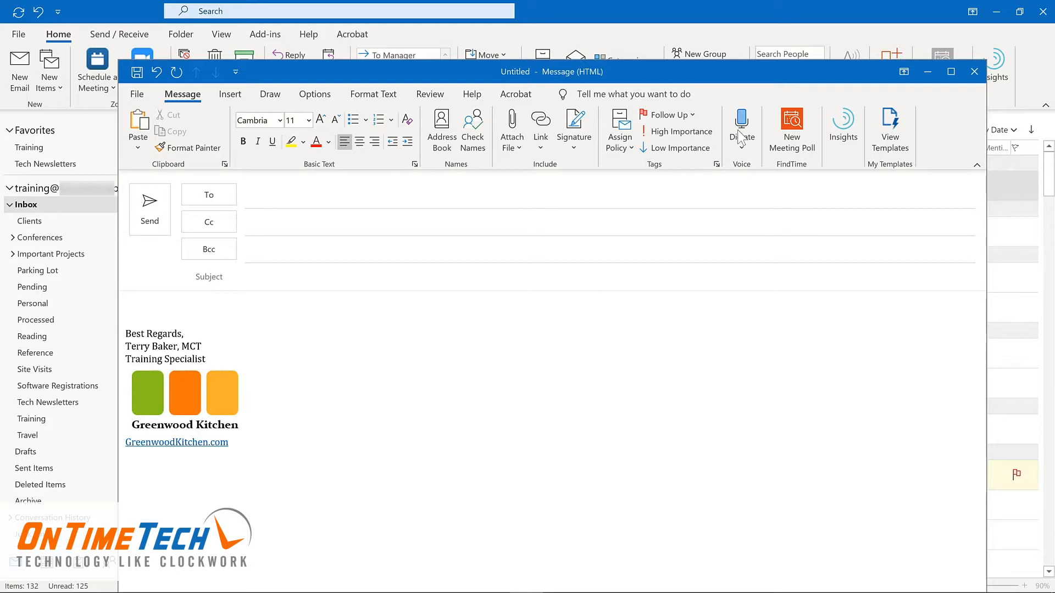
Dictate the subject "This is my subject line" and a body about the dictation feature in a new message, and stop dictation
click(740, 137)
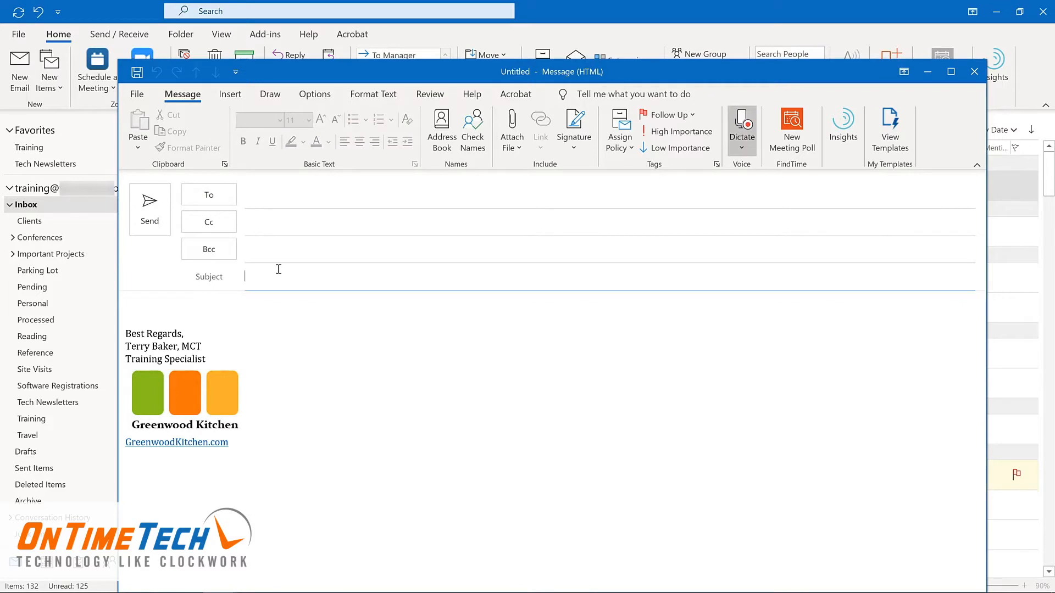
click(215, 311)
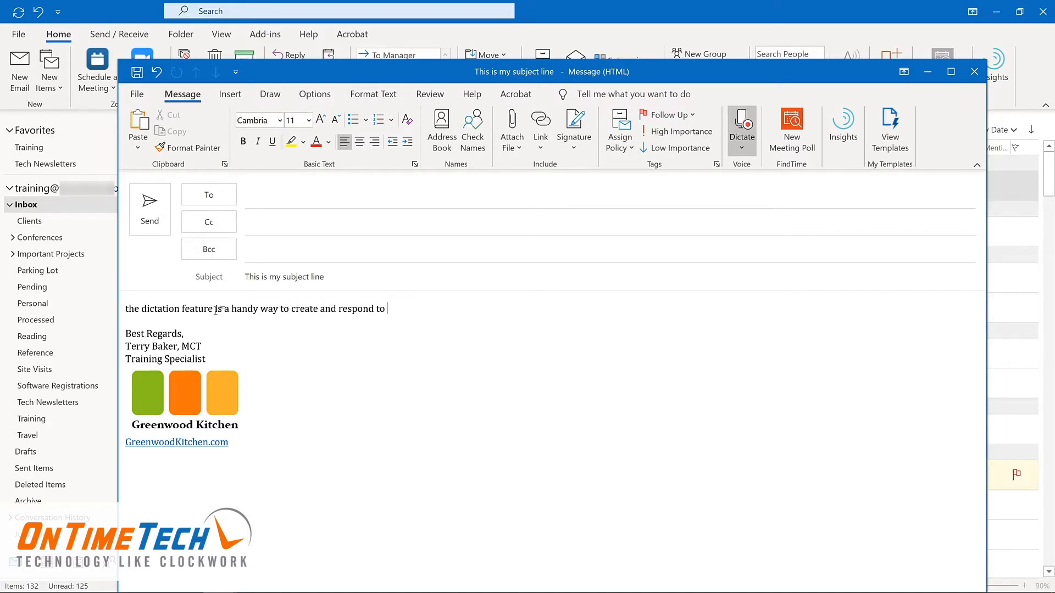
click(742, 130)
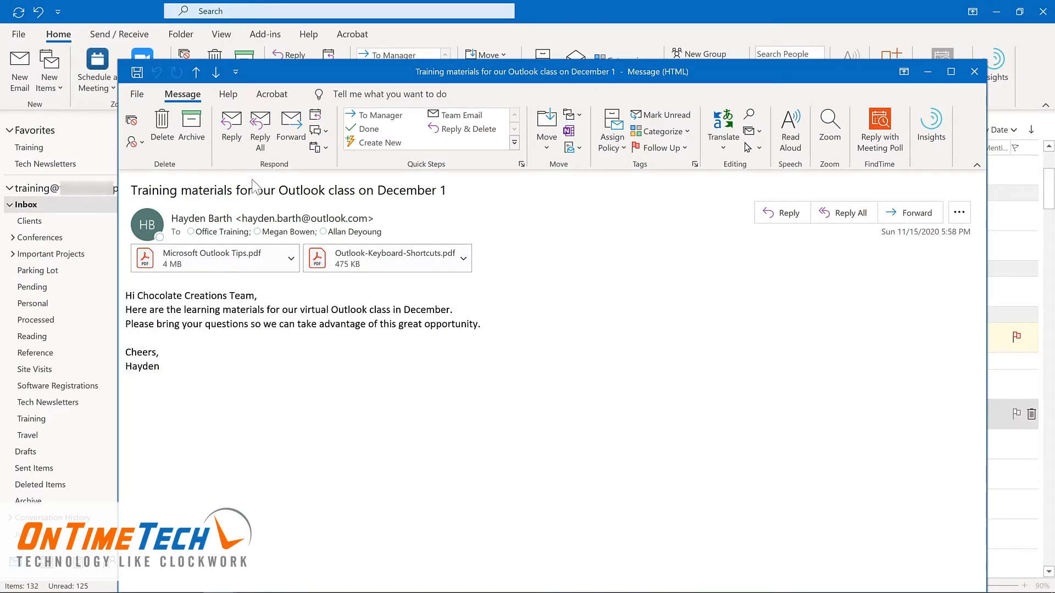
Reply to all on the training materials message with "Thanks so much! I'm looking forward to working together to learn how to be more productive with Outlook."
click(261, 133)
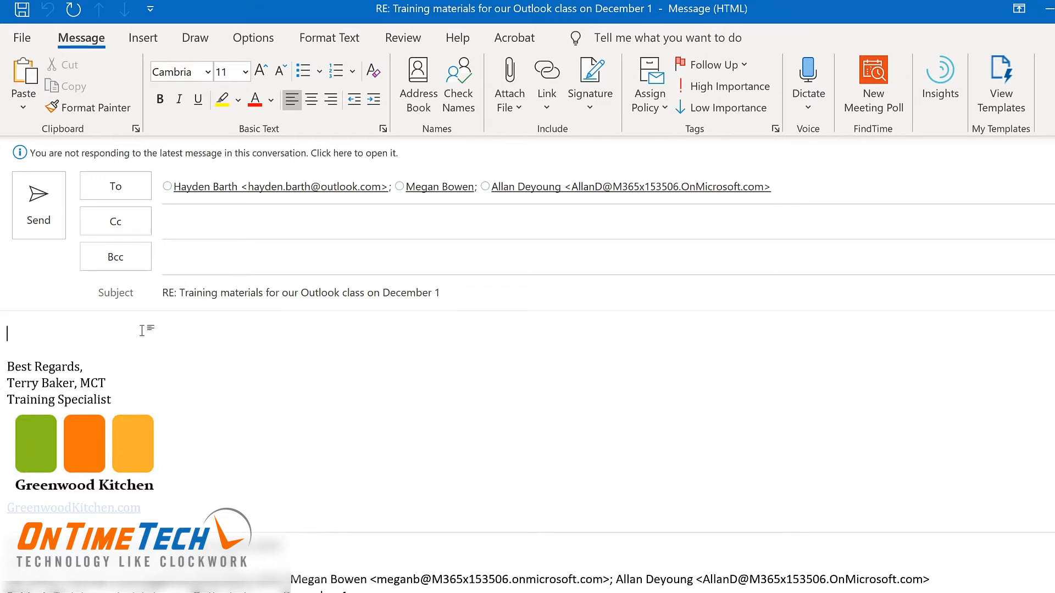
text(Thanks so much! I’m looking forward to working together to learn how to be more productive with Outlook.)
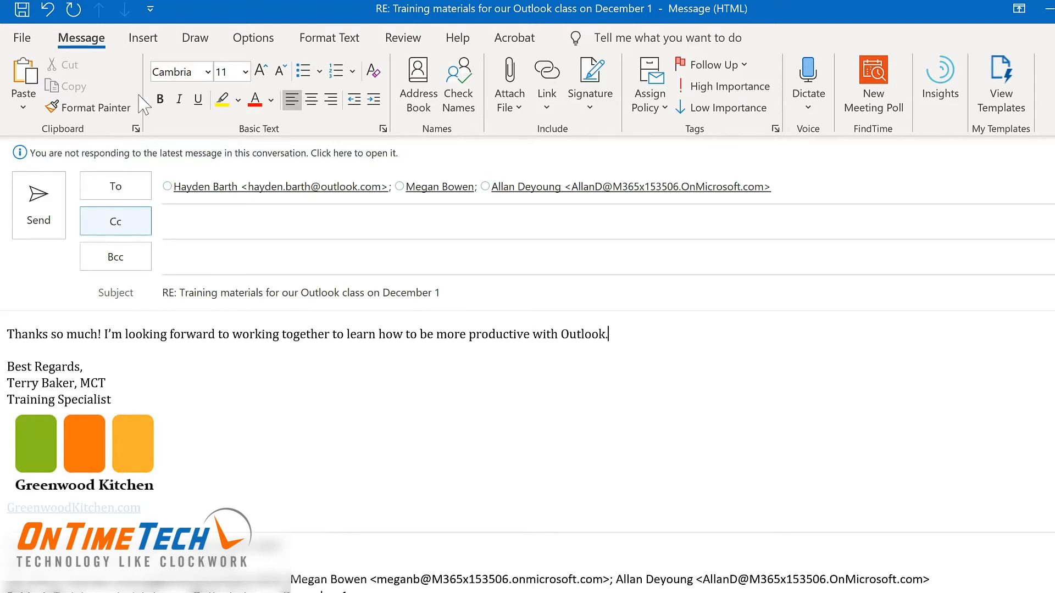
Delay delivery of the reply until 11/30/2020 at 7:00 AM
click(261, 41)
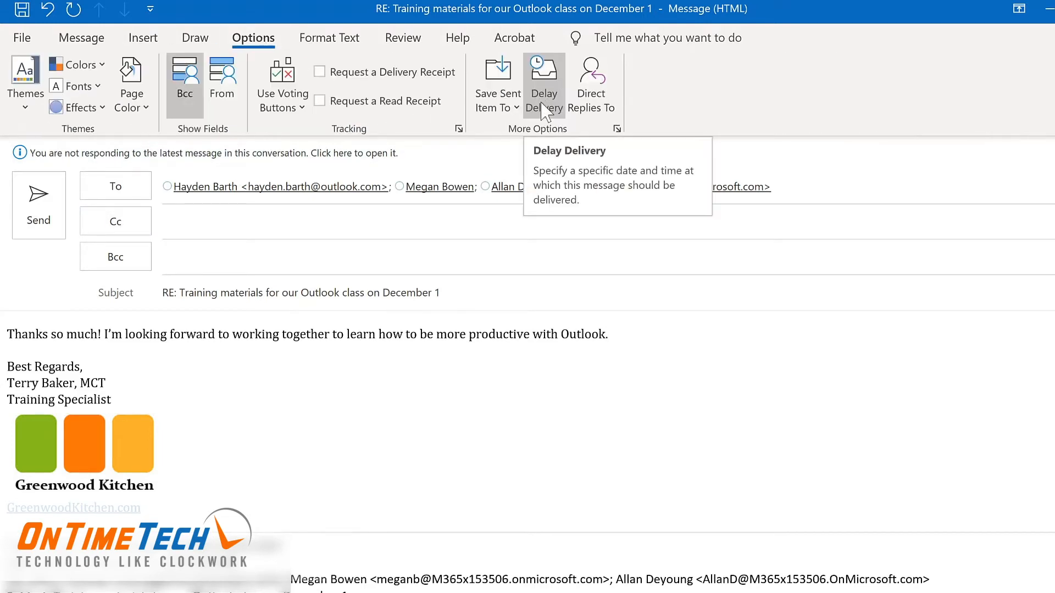
click(546, 112)
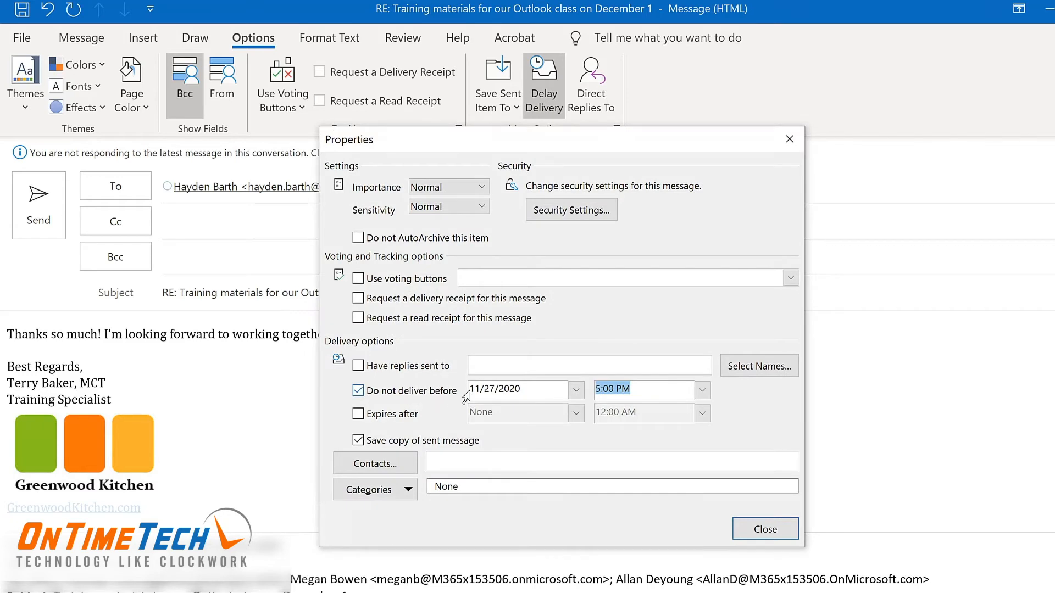
click(576, 390)
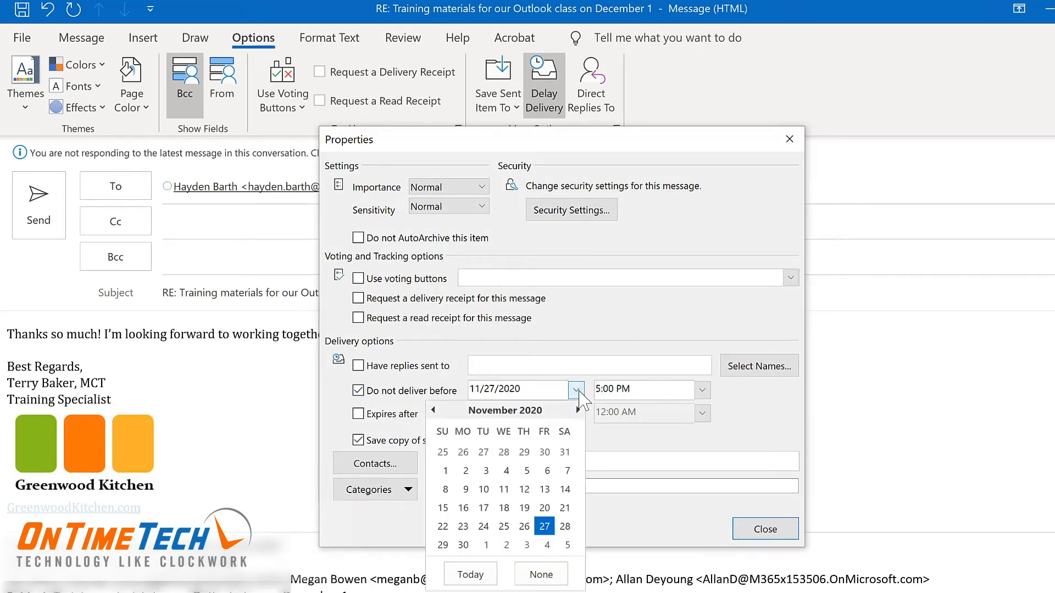
click(463, 545)
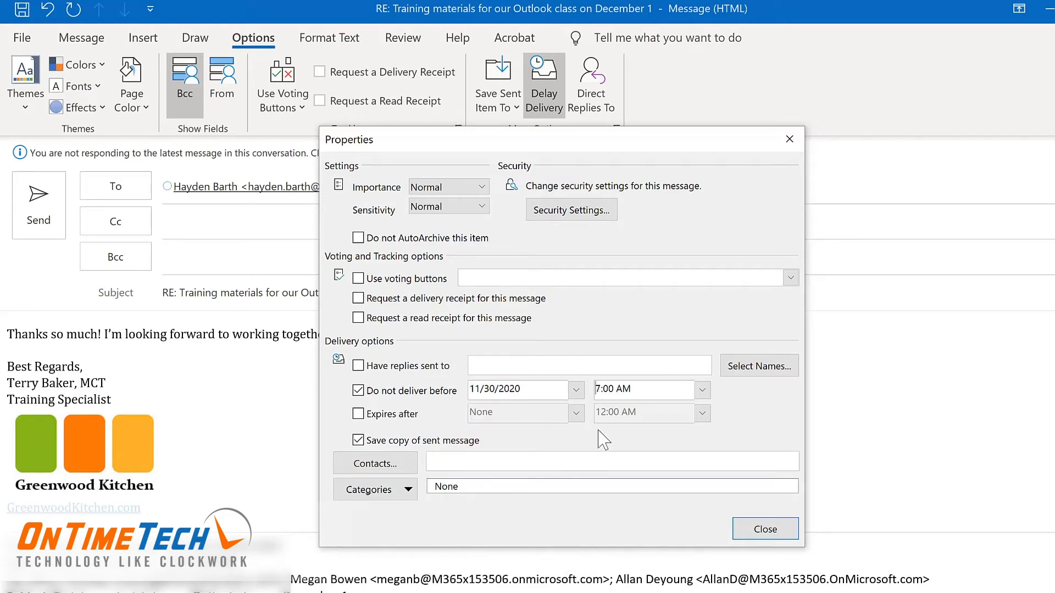
click(765, 529)
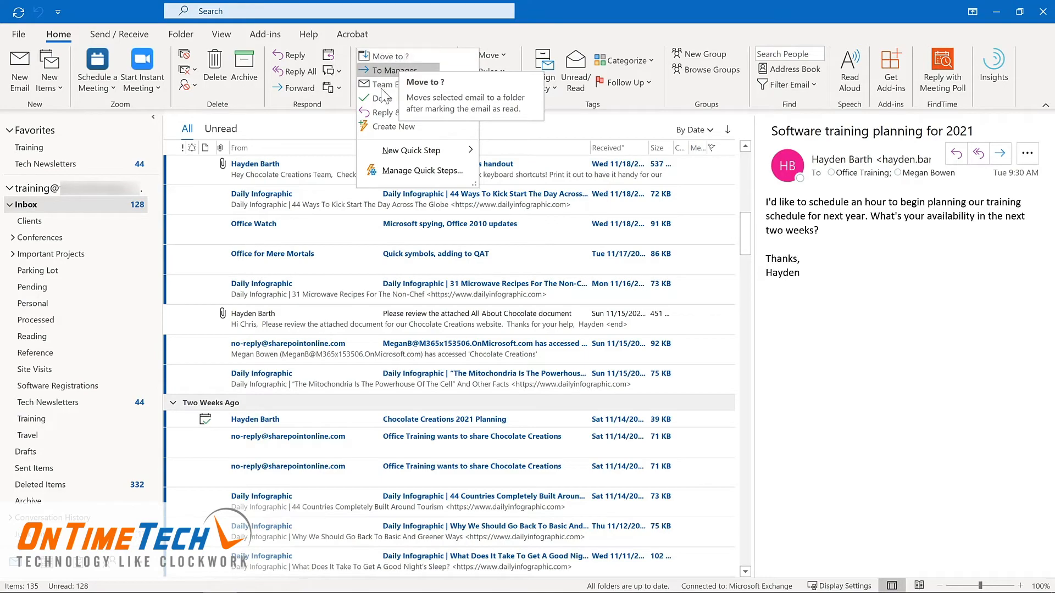
Create a new Quick Step named "Tech Newsletters" that moves messages to the Tech Newsletters folder
click(371, 128)
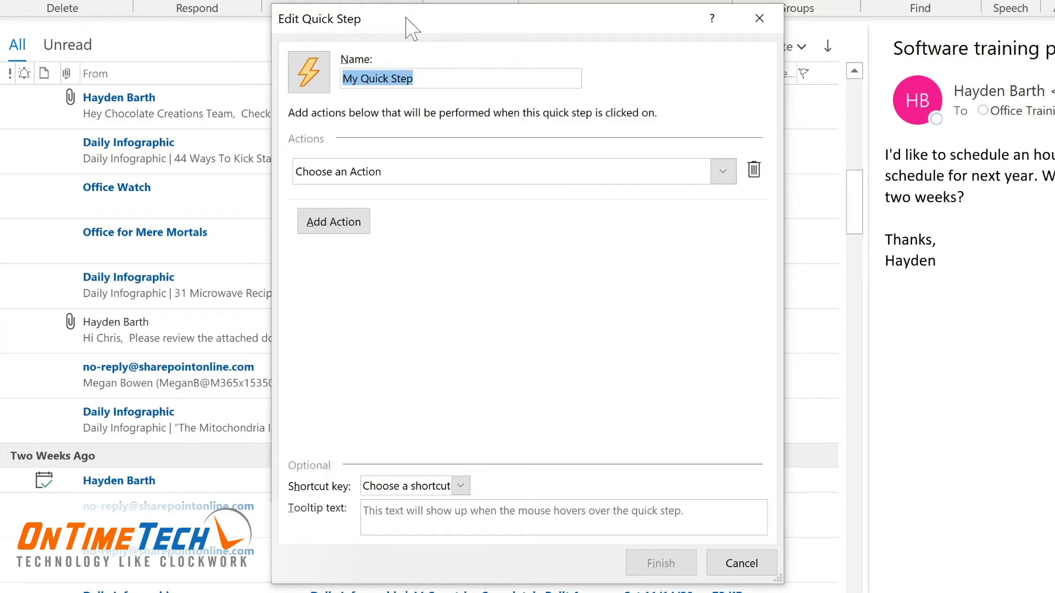
text(Tech Newsletters)
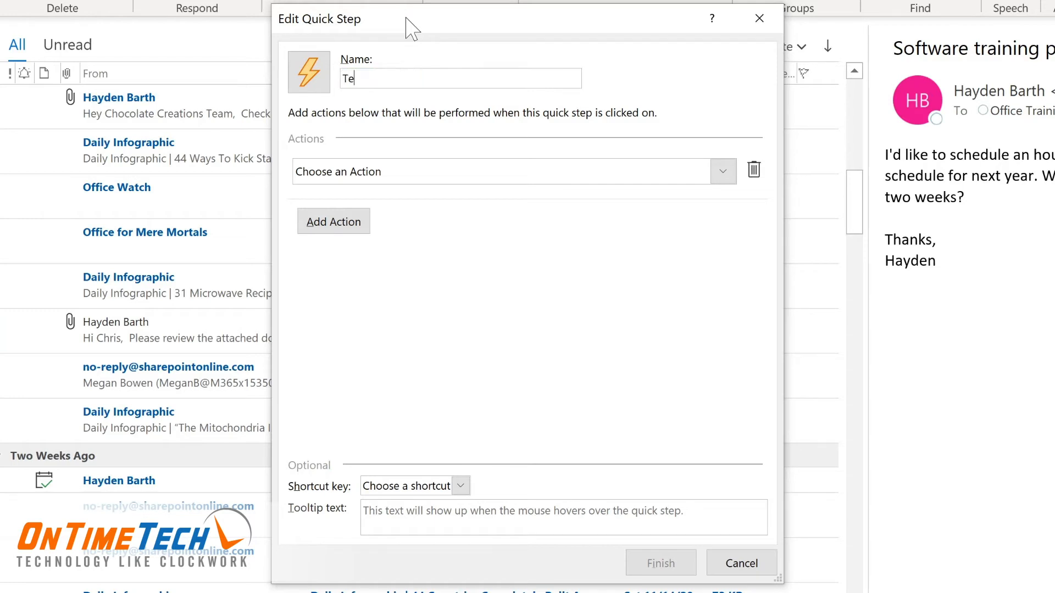
click(723, 174)
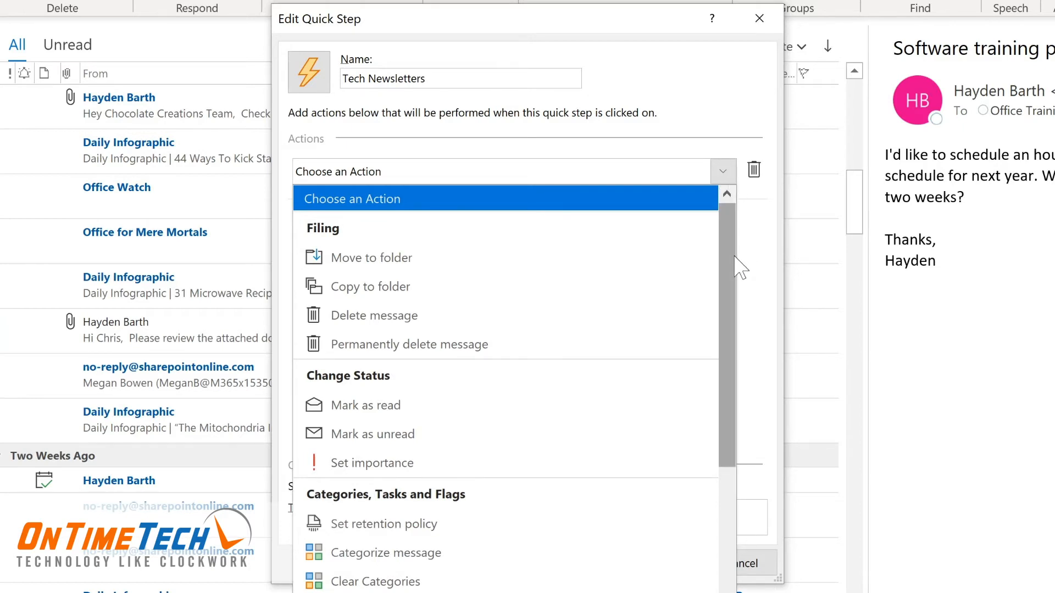
drag(734, 270, 725, 421)
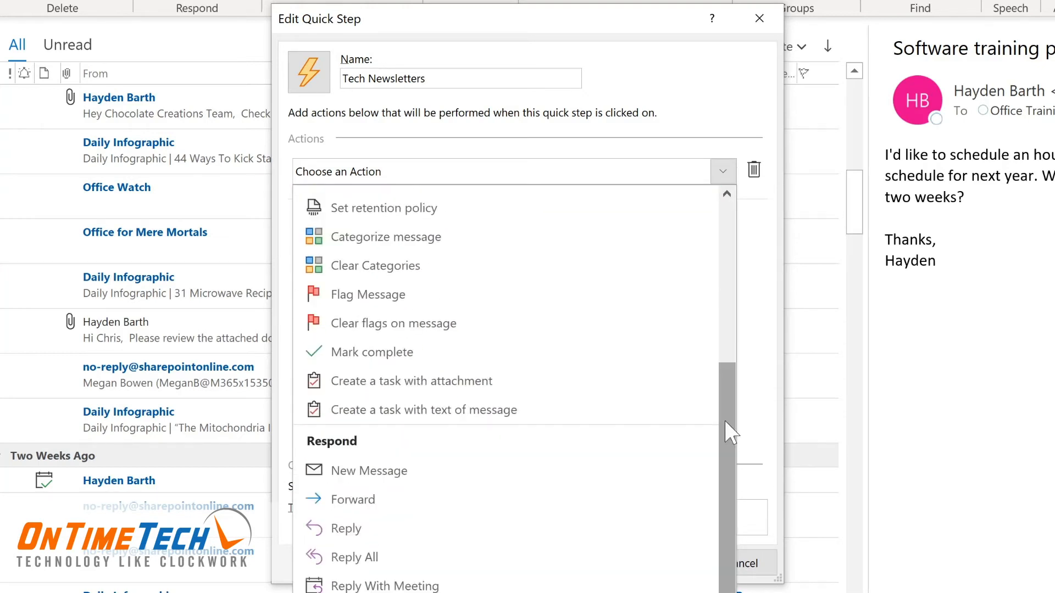
drag(724, 420, 720, 513)
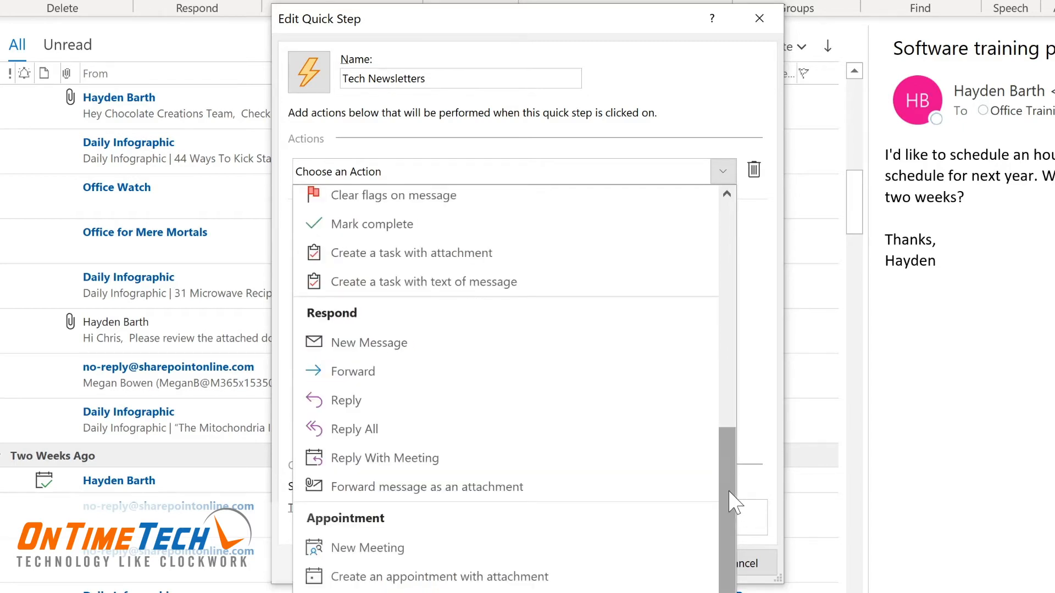
drag(735, 456, 725, 232)
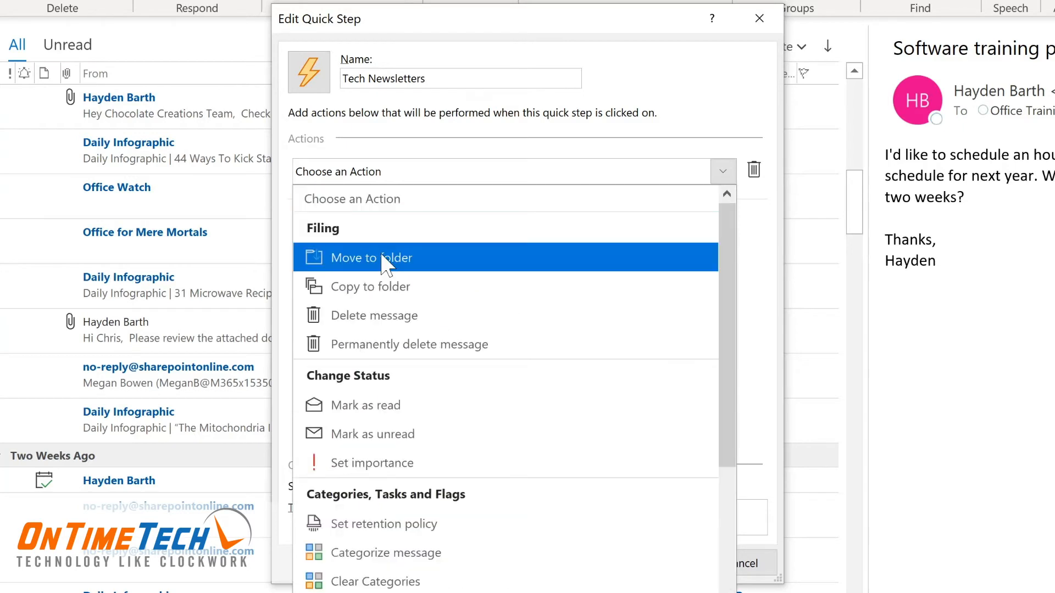
click(381, 256)
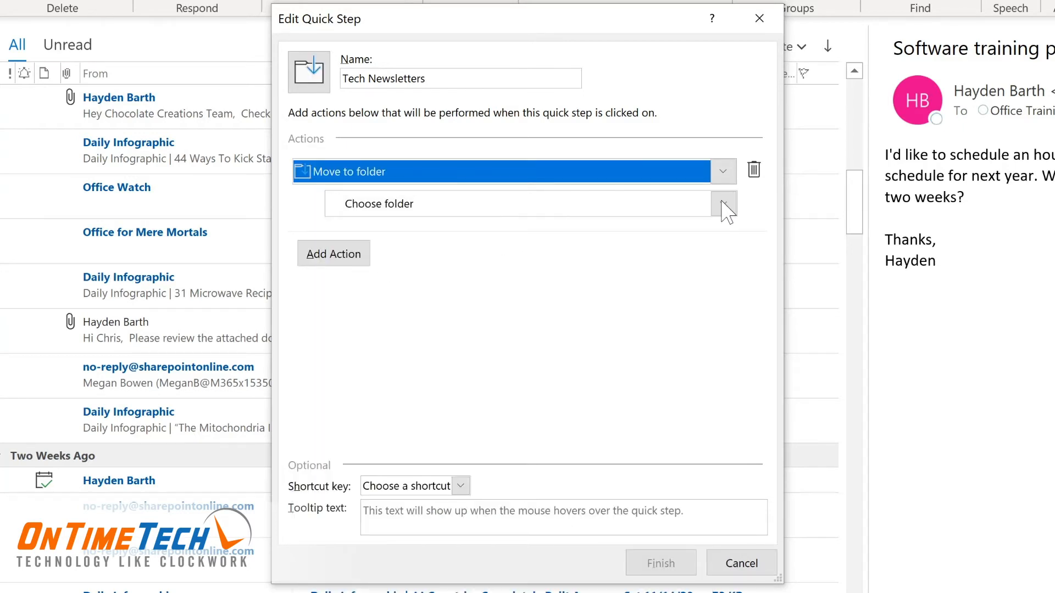
click(723, 204)
click(724, 204)
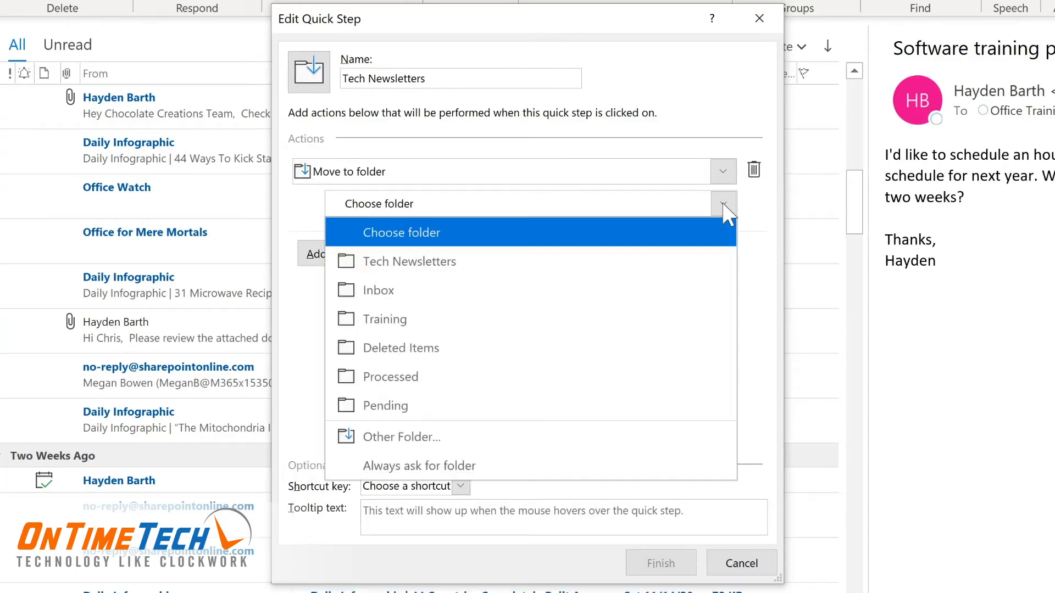
click(476, 263)
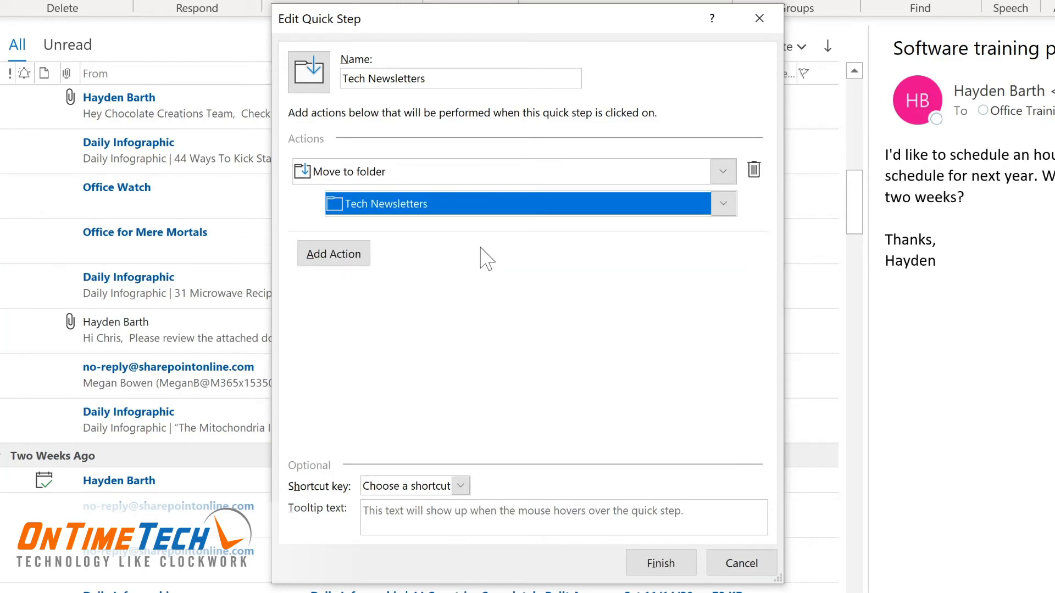
Add a Mark as read action, assign shortcut CTRL+SHIFT+1 with tooltip "Move to Tech Newsletter folder", and save the Quick Step
click(332, 261)
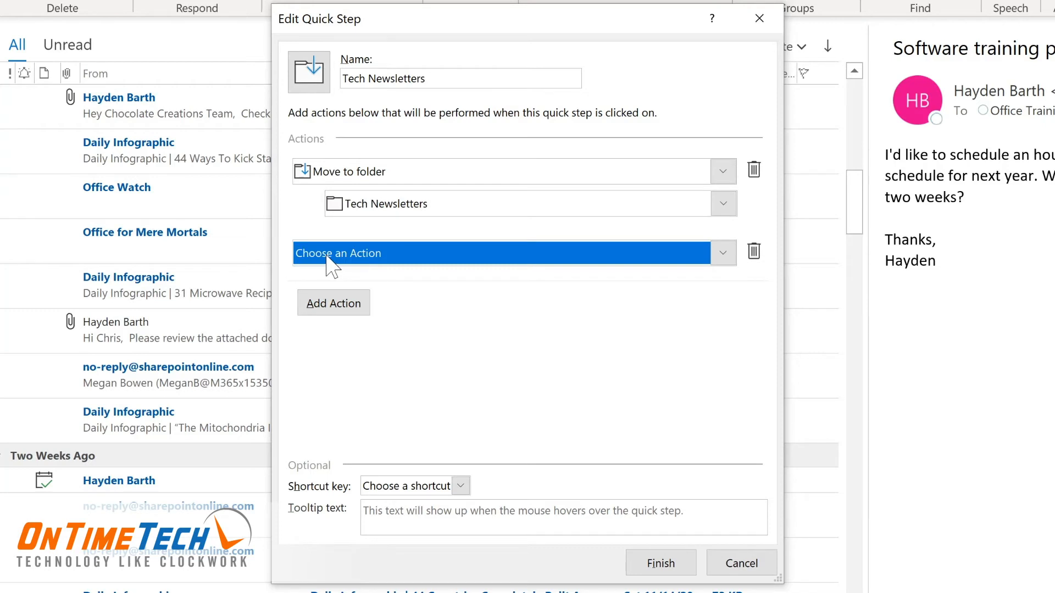
click(366, 253)
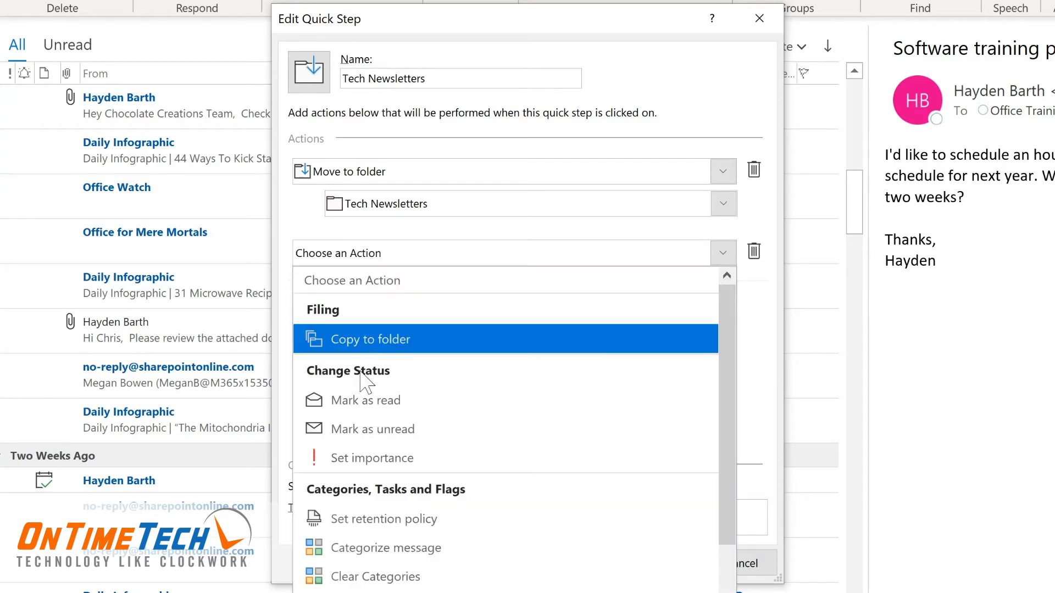
click(368, 404)
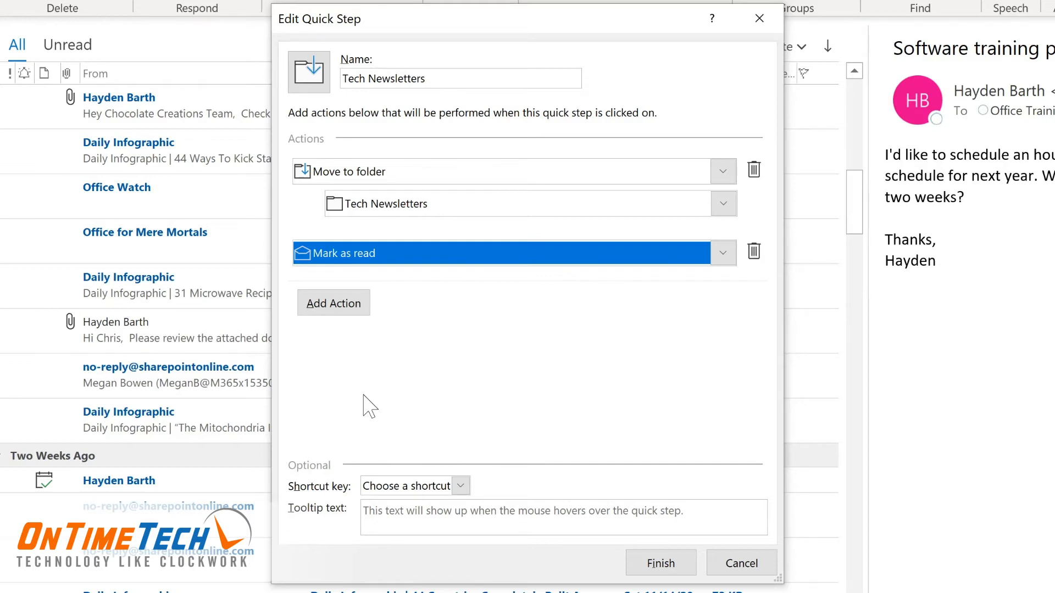
click(460, 487)
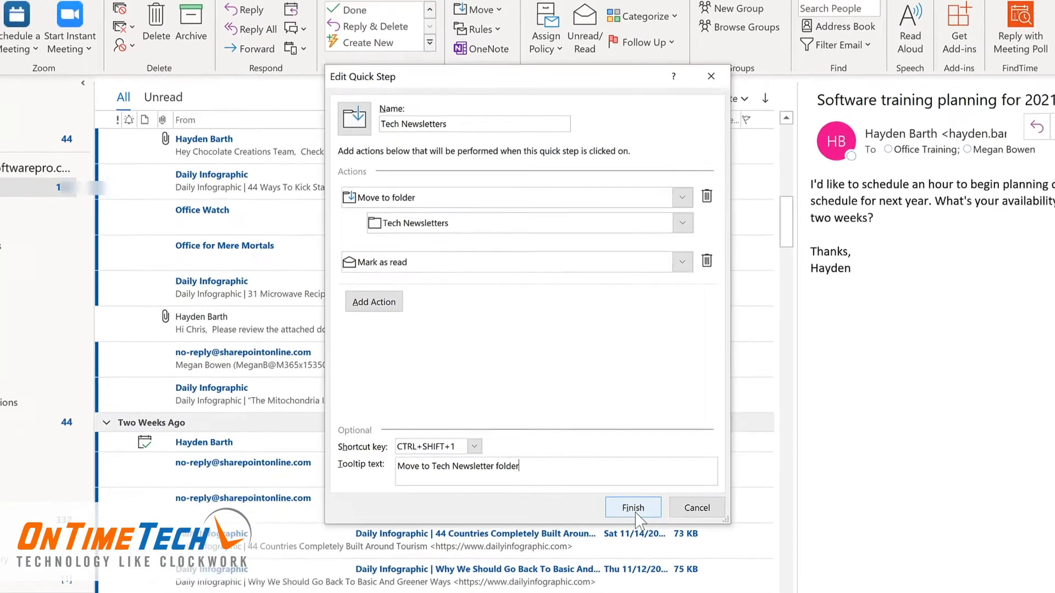
click(634, 509)
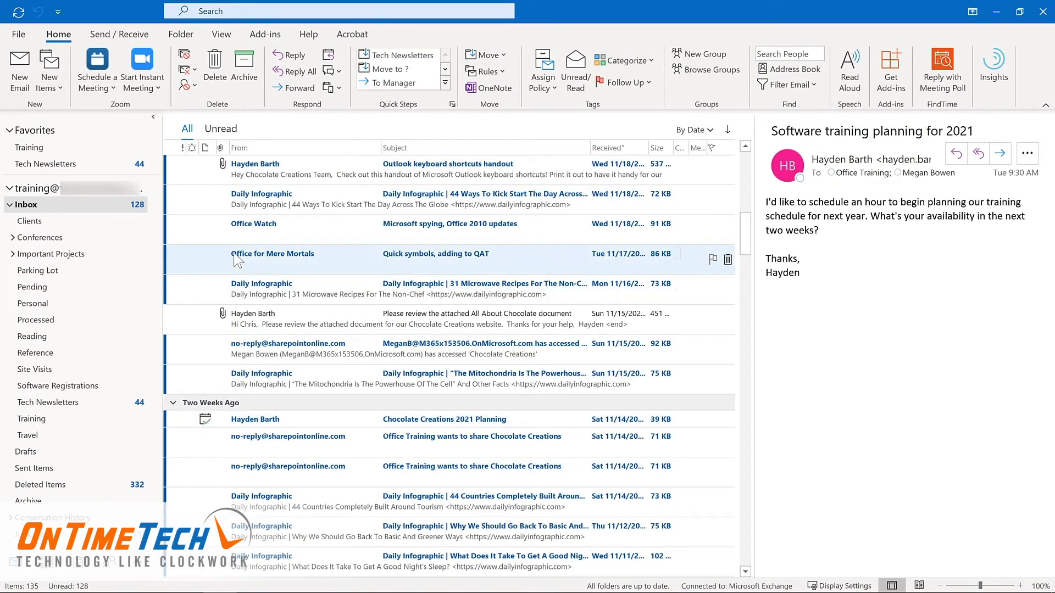
Run the Tech Newsletters Quick Step on the "Microsoft spying" and "Quick symbols" newsletters, and view them in the Tech Newsletters folder
click(255, 228)
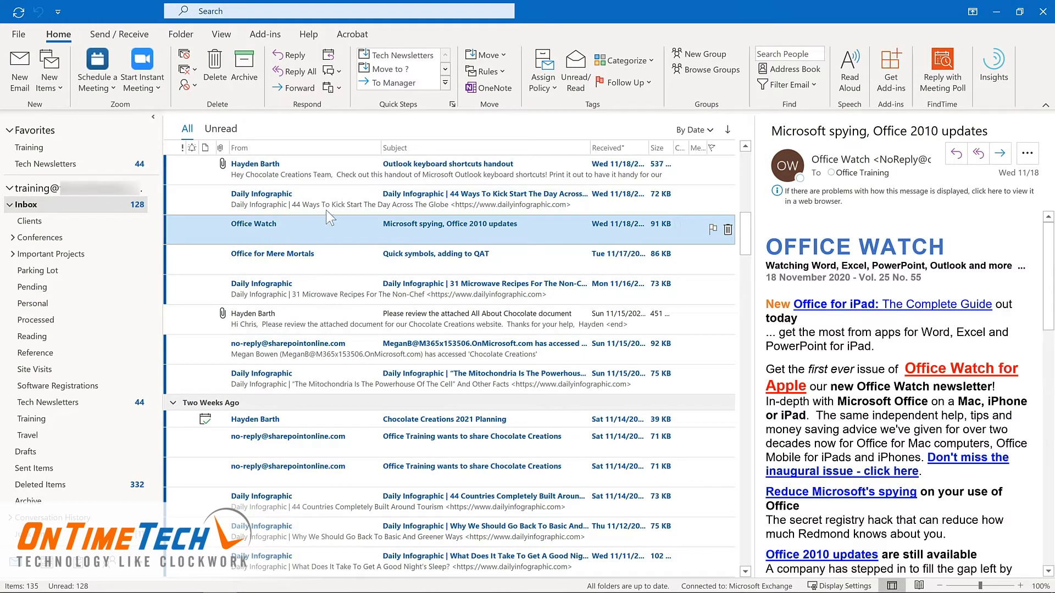
click(417, 55)
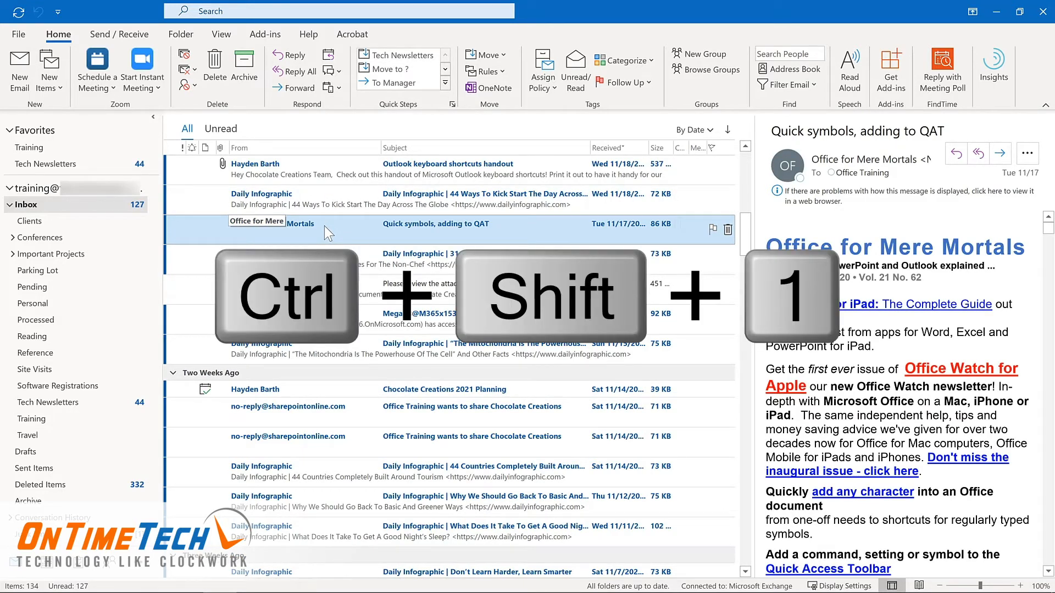
key(ctrl+shift+1)
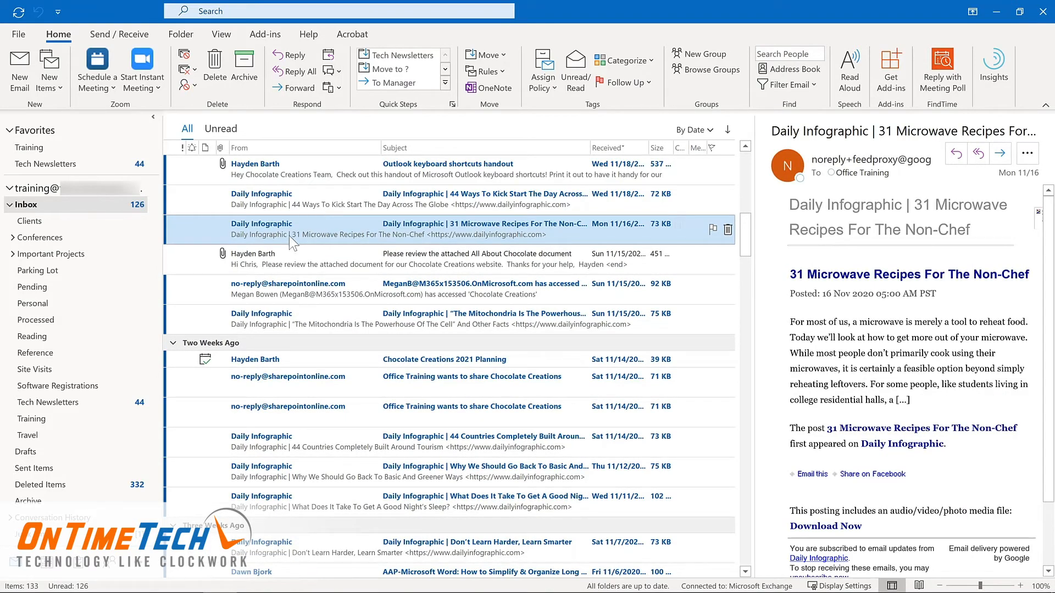
click(89, 404)
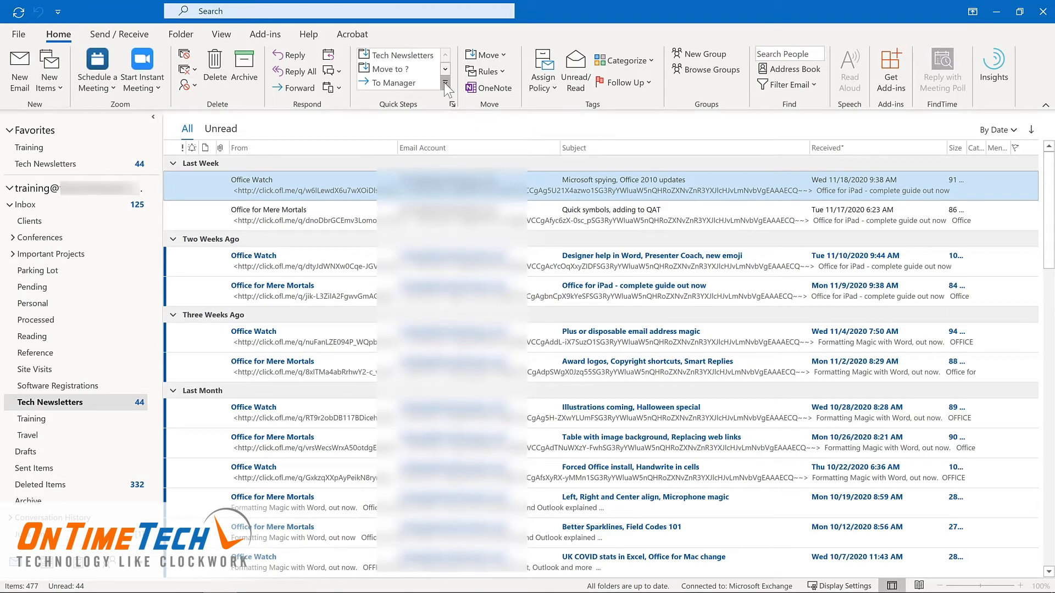
Open the management settings for the existing Quick Steps
click(445, 83)
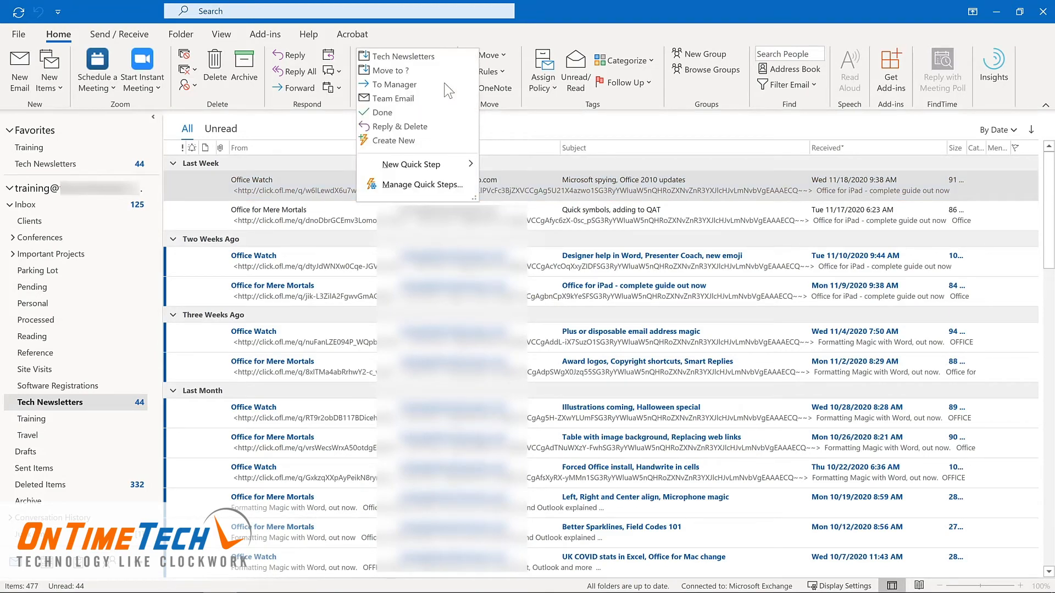
click(406, 185)
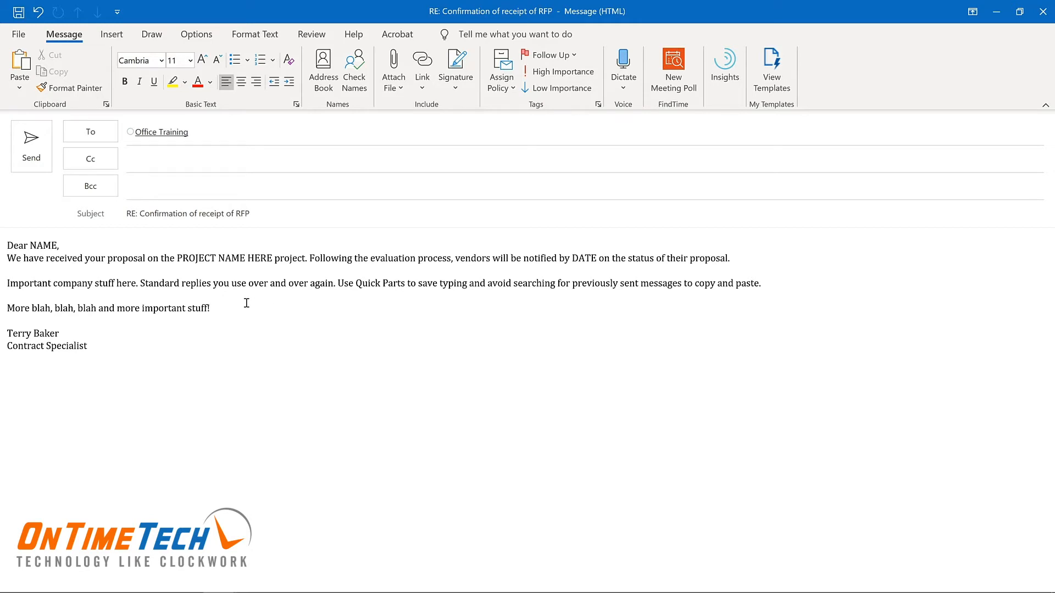
Set up a Quick Part from the entire RFP reply body, named "Proposal response", in a new category "Proposals"
key(ctrl+a)
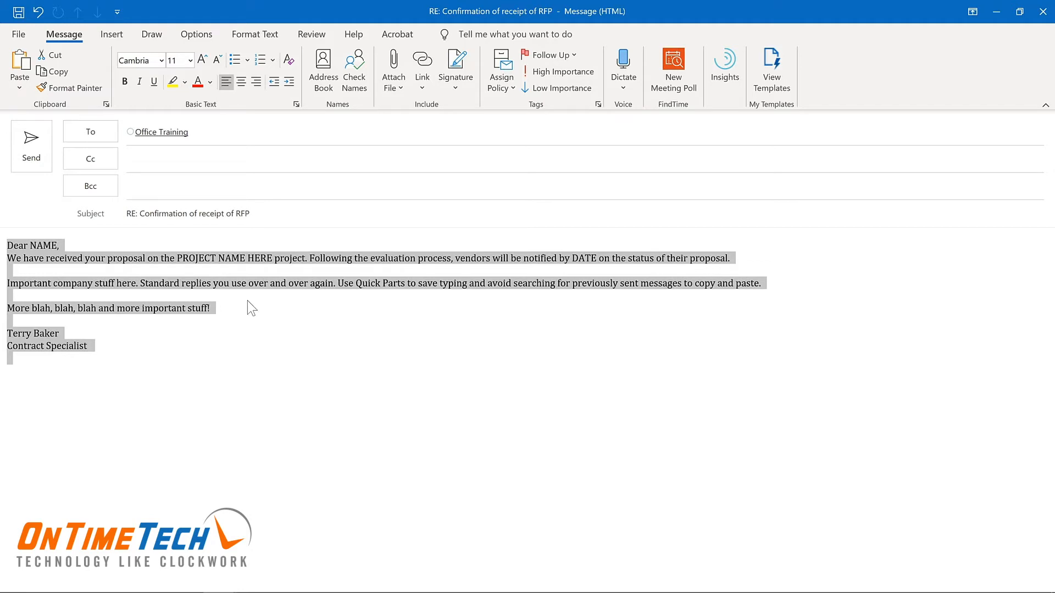
click(101, 35)
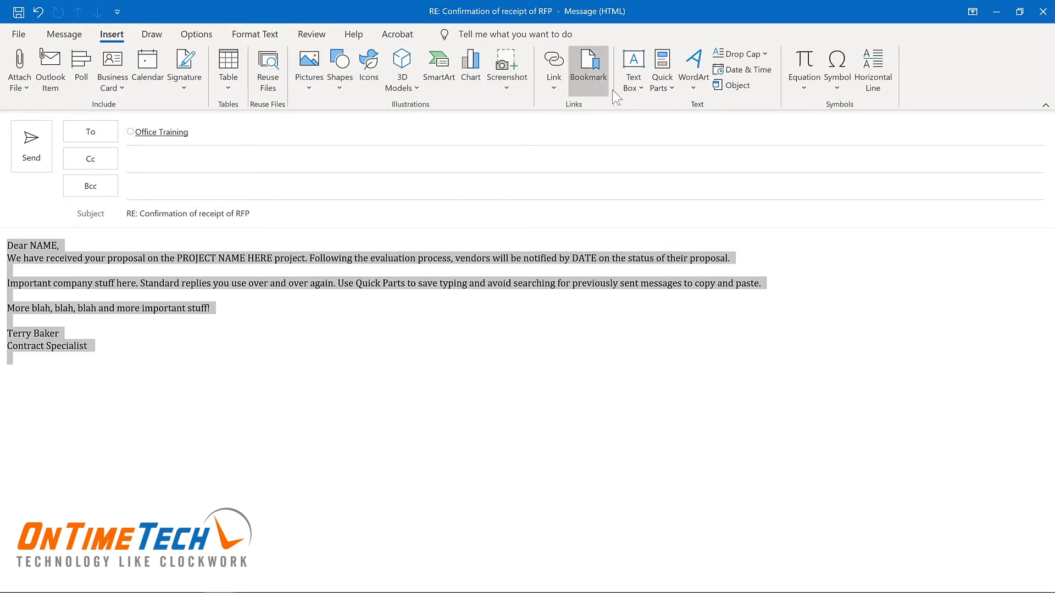
click(672, 92)
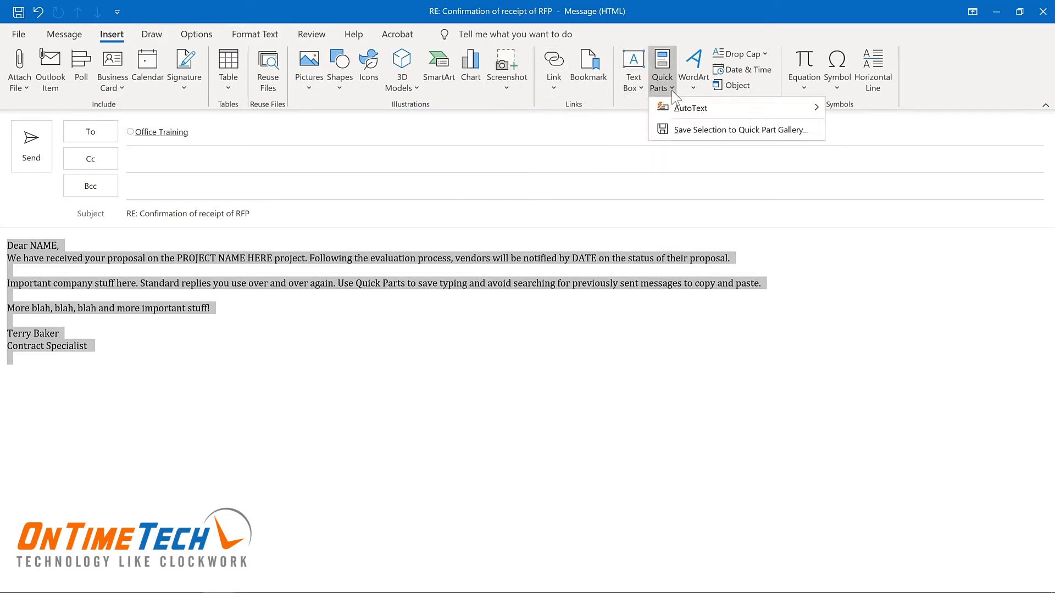
click(692, 131)
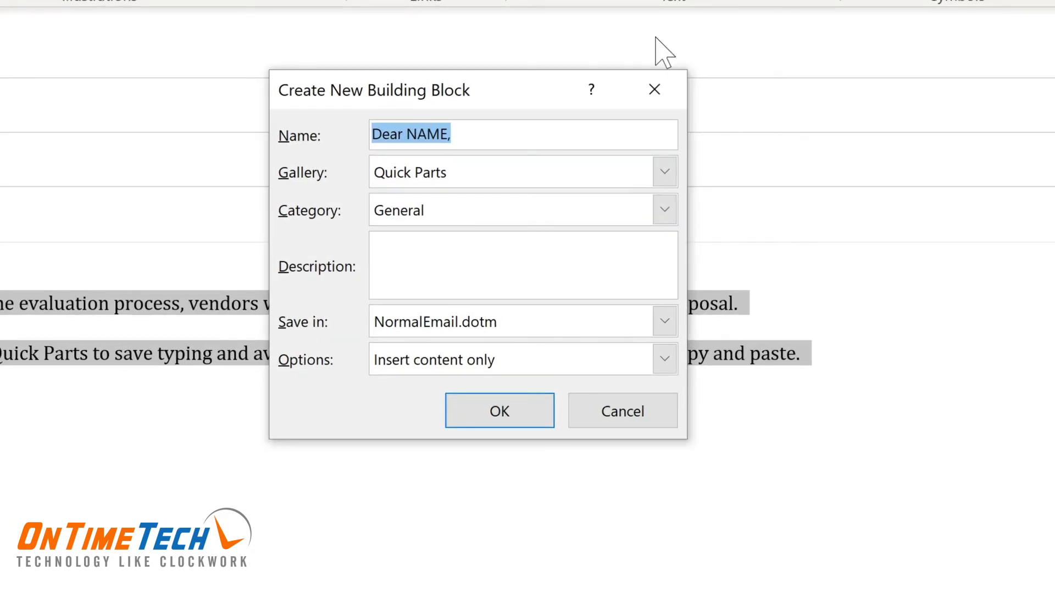
text(Proposal response)
click(664, 210)
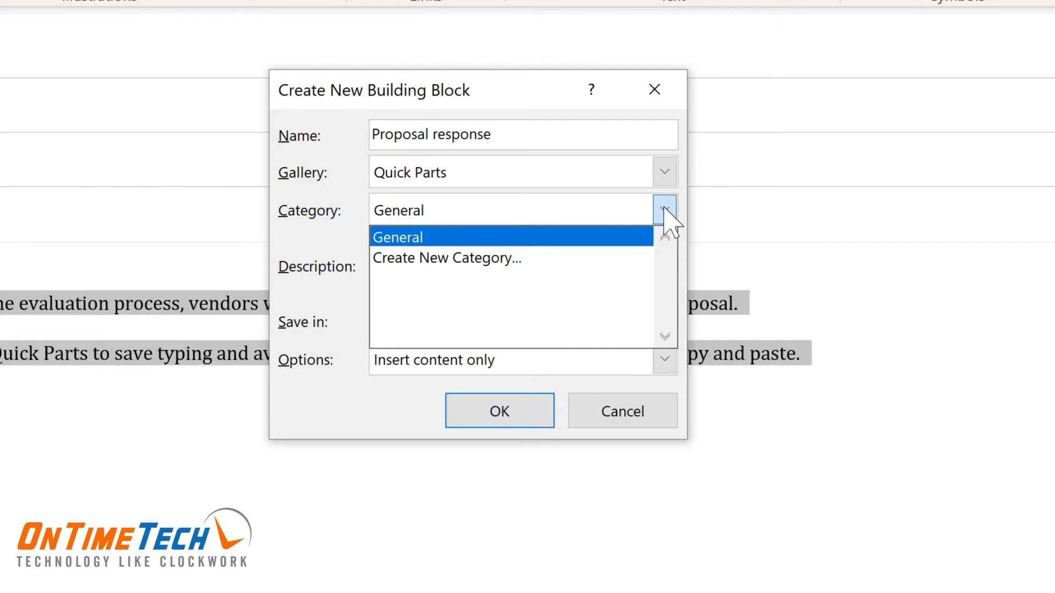
click(446, 258)
text(Pro)
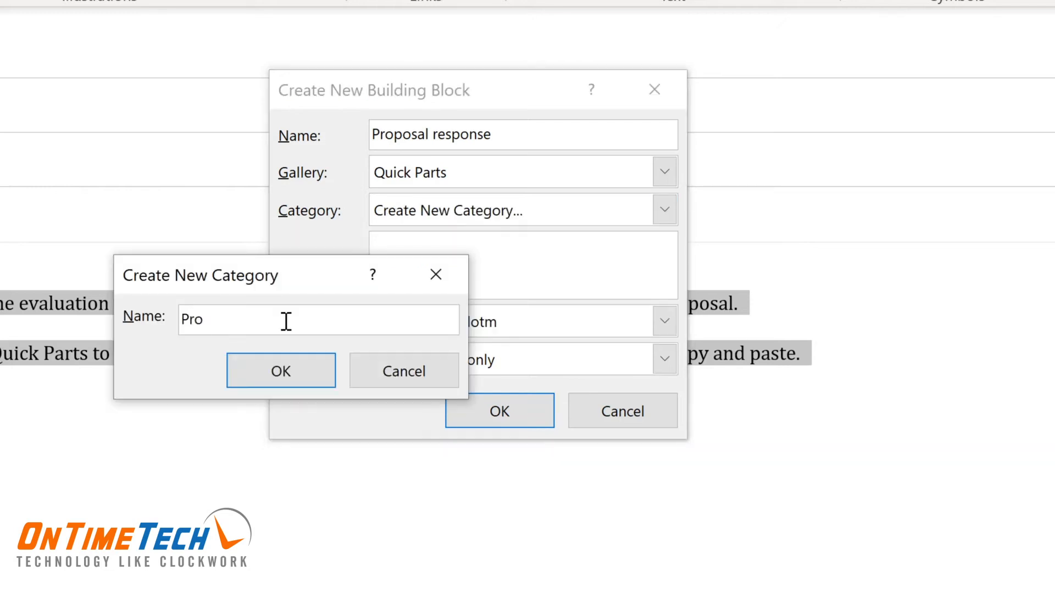
text(posals)
key(Return)
Describe the Quick Part as "Response to project proposals", keep the Insert content only option, and save it
click(414, 245)
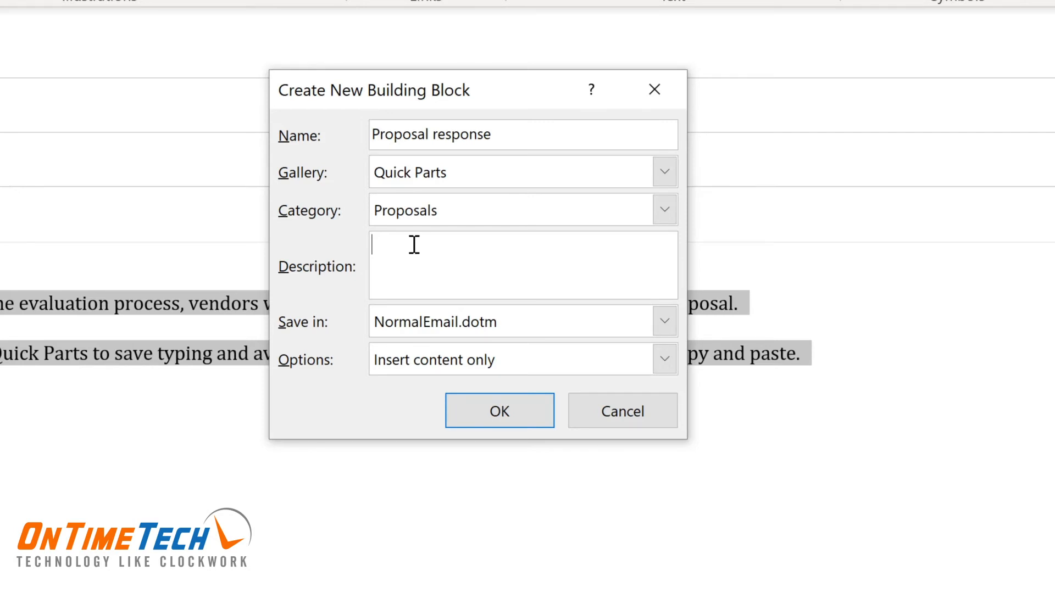
text(Response to project proposals)
click(665, 361)
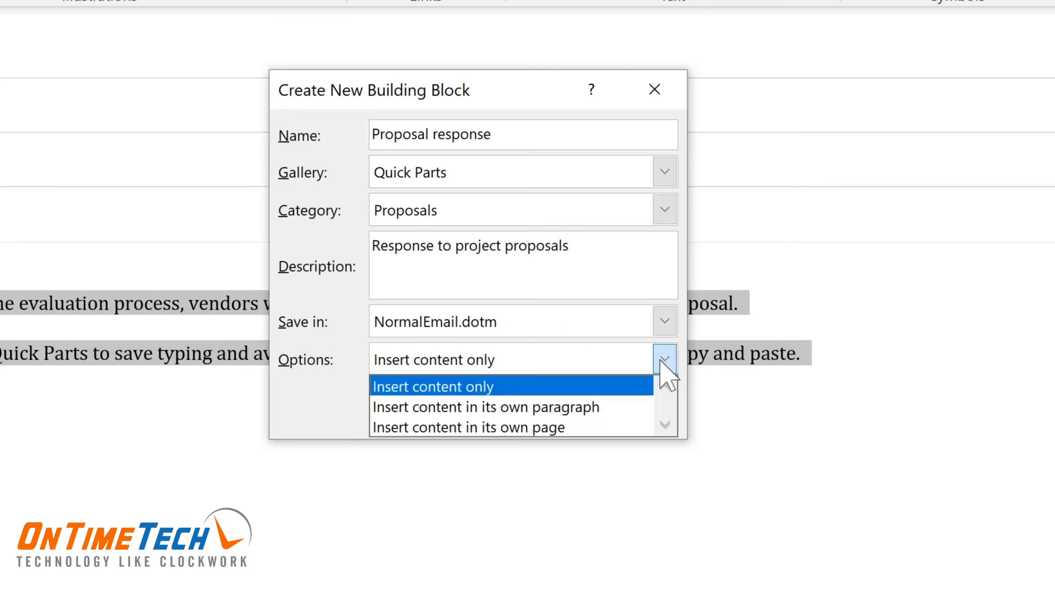
click(665, 363)
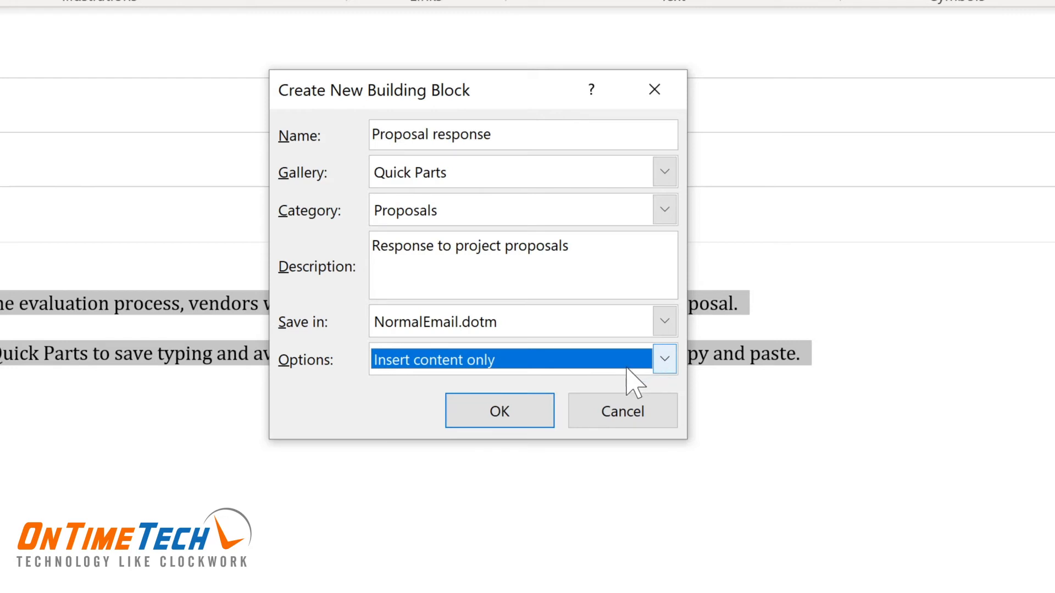
click(500, 419)
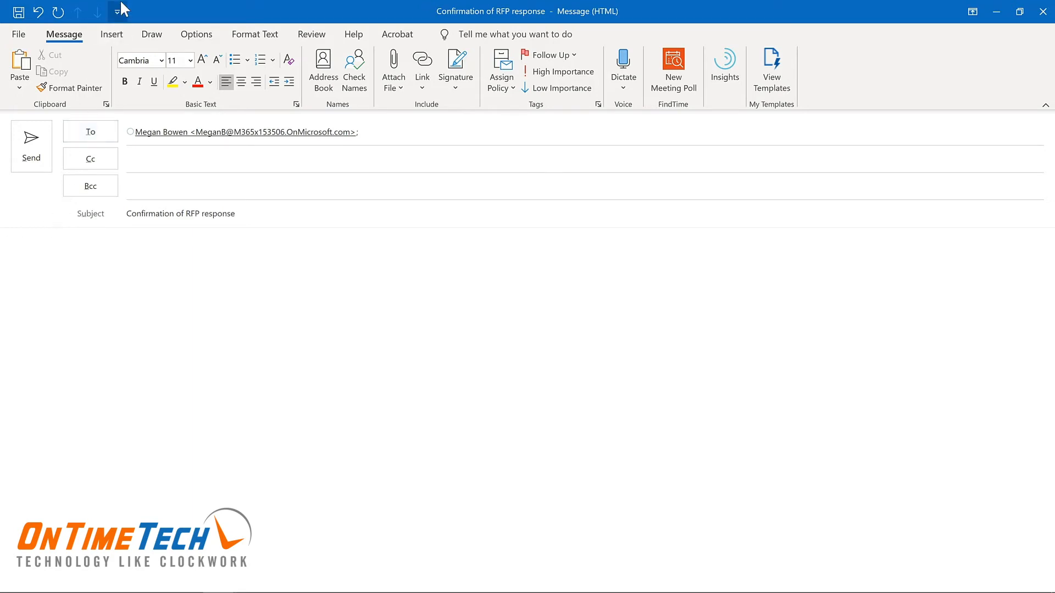
Insert the Proposal response Quick Part into the body of the "Confirmation of RFP response" message
click(114, 37)
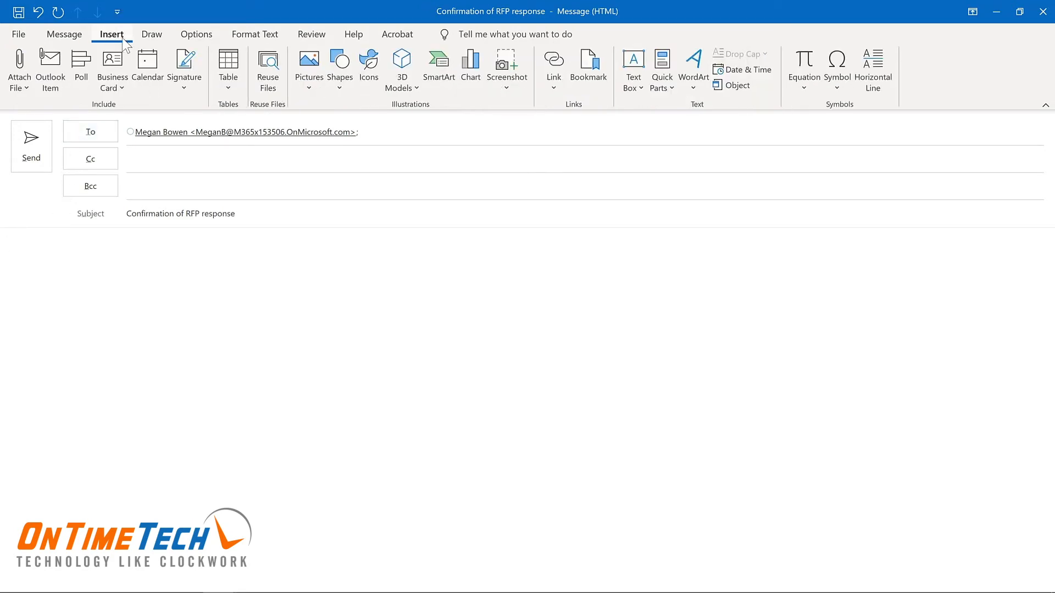
click(660, 92)
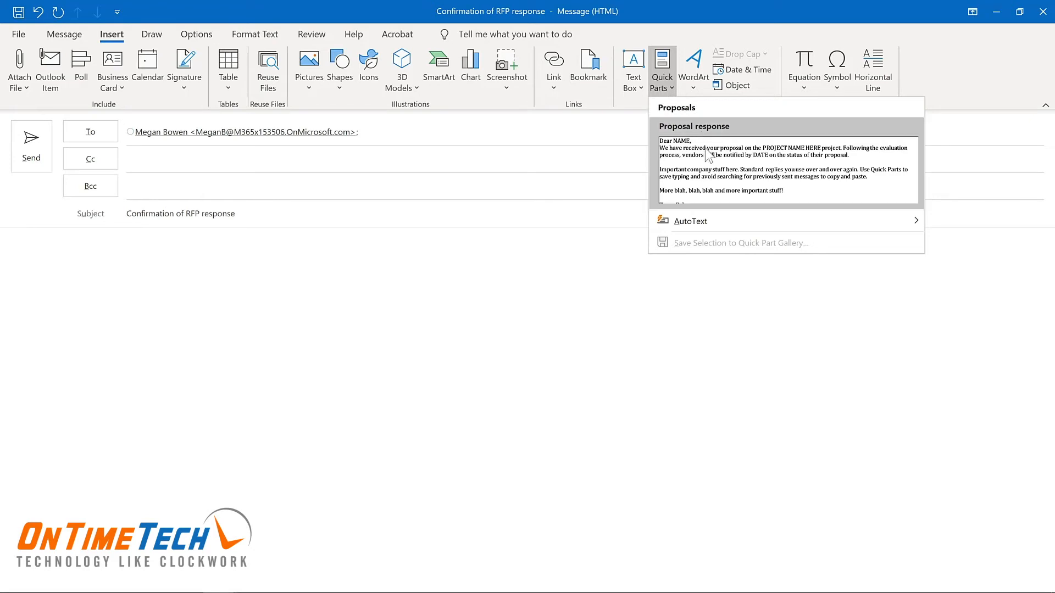
click(708, 162)
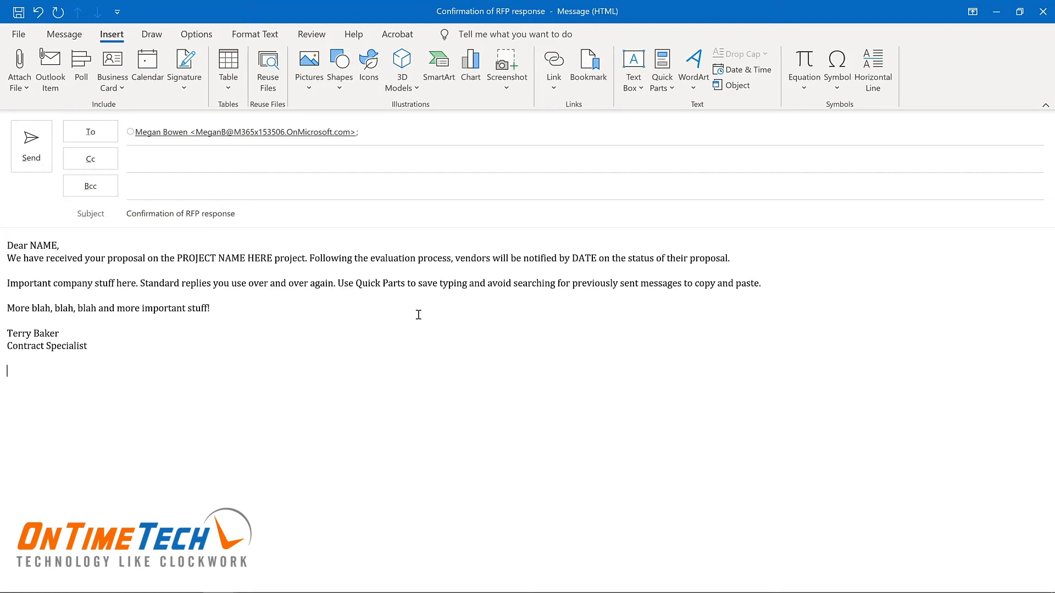
Open the organize and delete settings for the Proposal response Quick Part
click(664, 77)
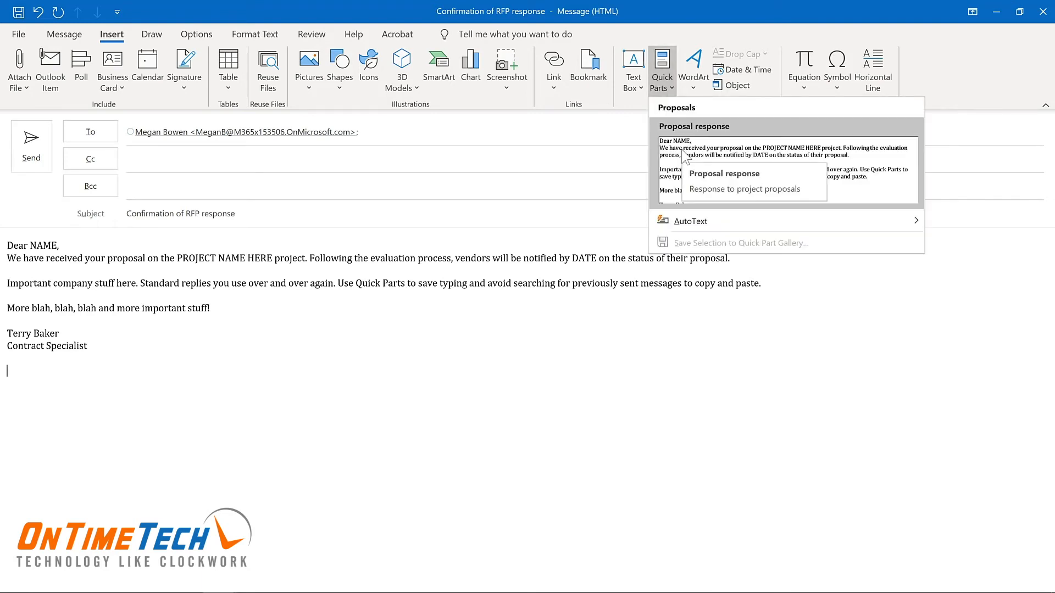
right_click(685, 157)
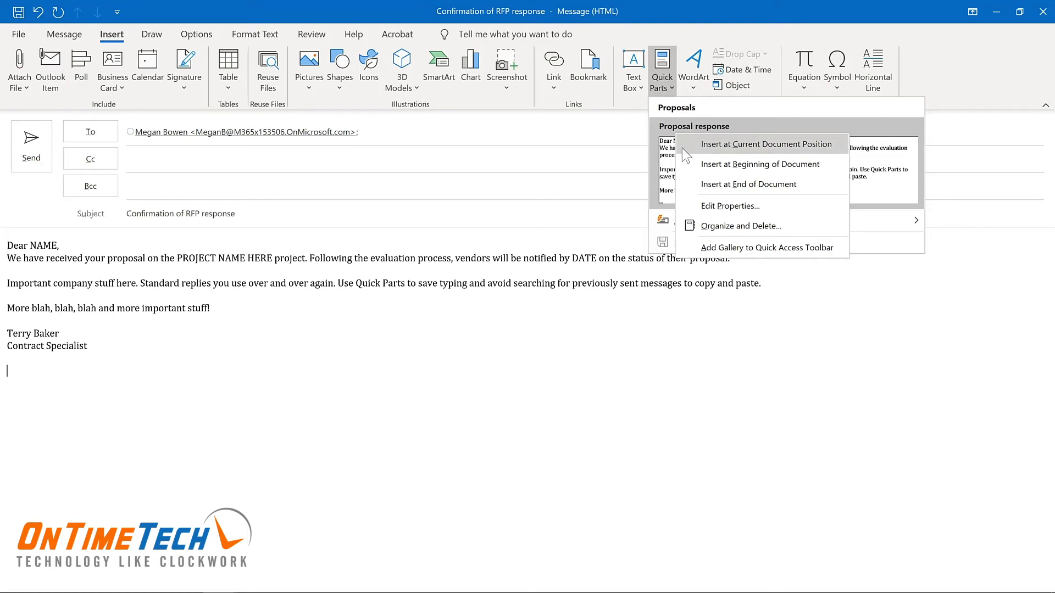
click(707, 224)
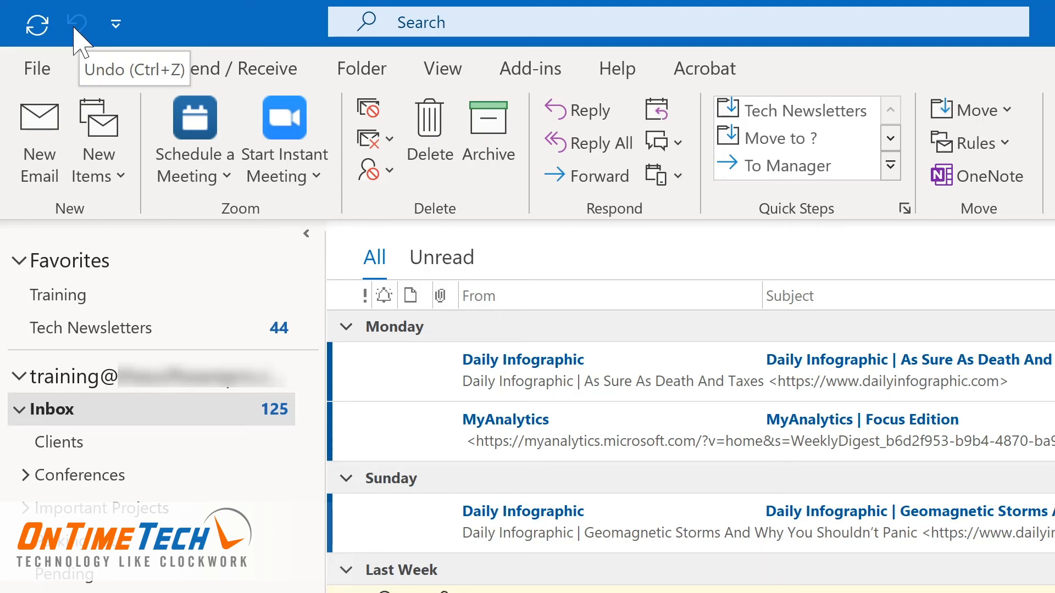
Add the Reply, Reply All and Forward commands to the main window's Quick Access Toolbar
click(117, 25)
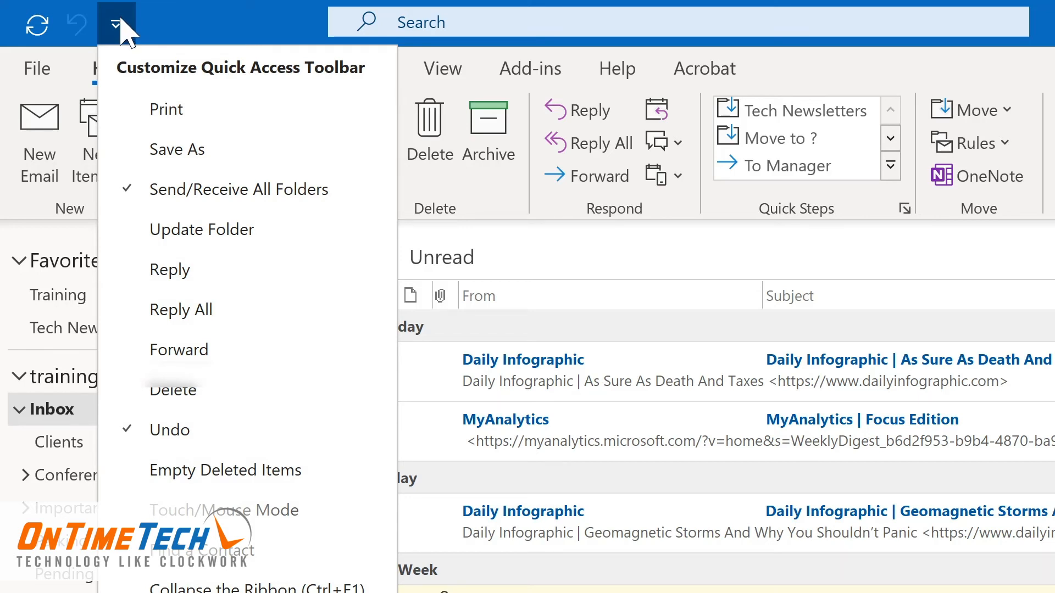
click(168, 275)
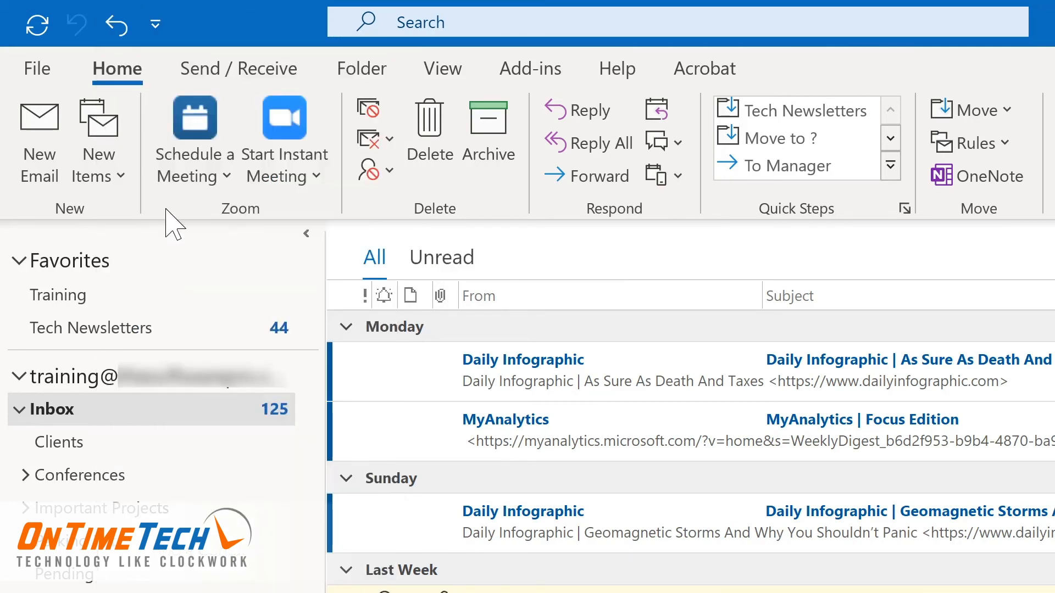
click(156, 24)
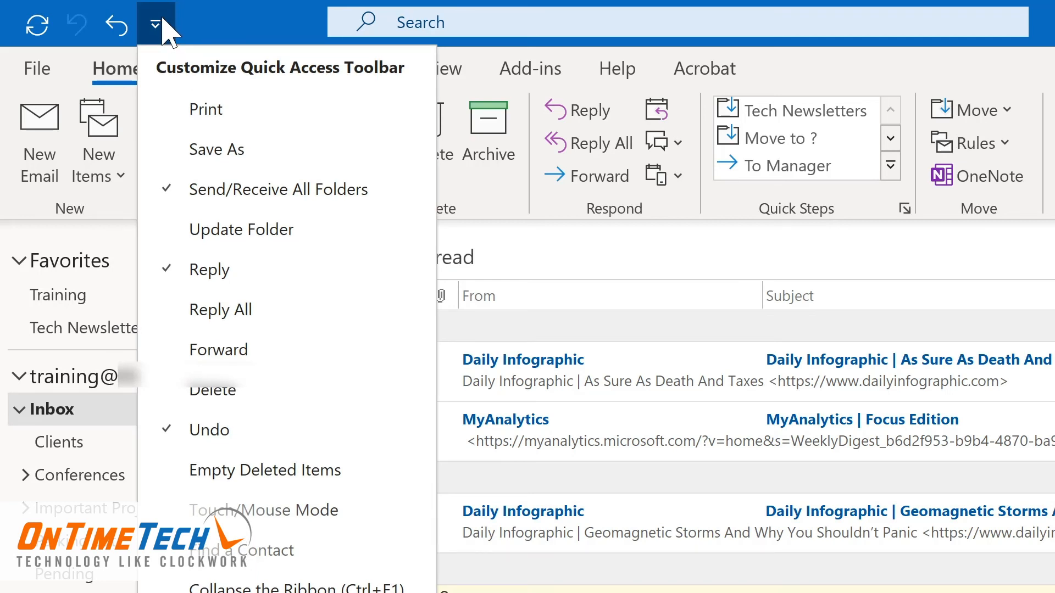
click(195, 310)
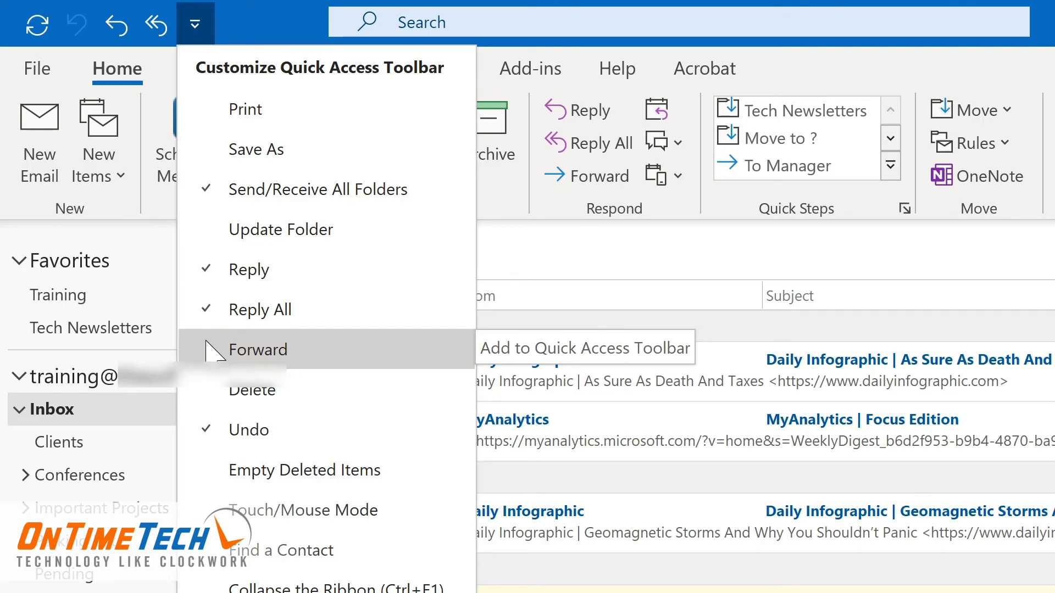
click(208, 350)
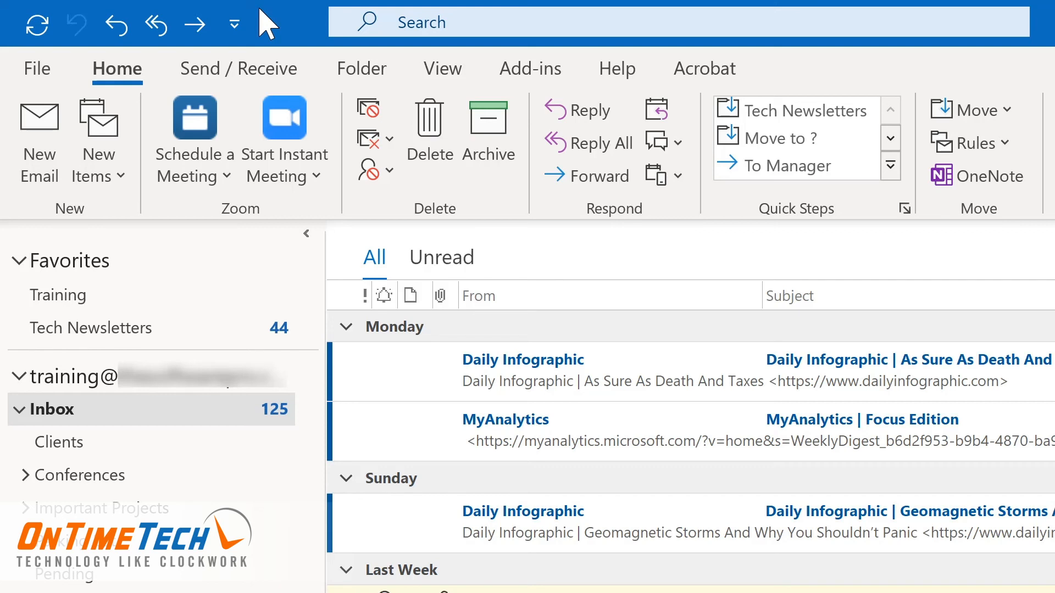
Start a new email message and add the Quick Parts command to the message window's Quick Access Toolbar
key(ctrl+n)
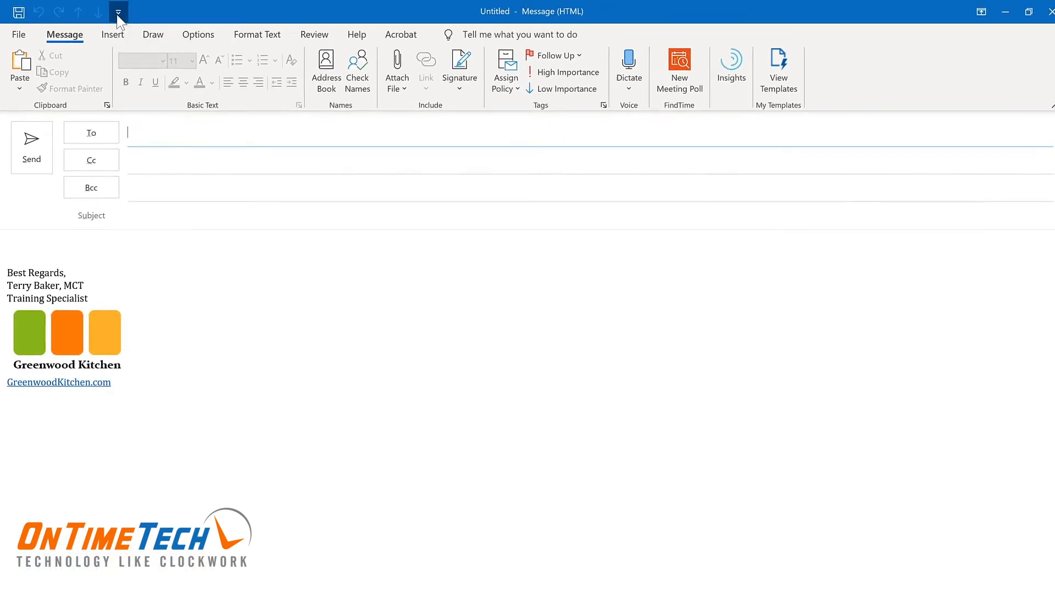
click(118, 15)
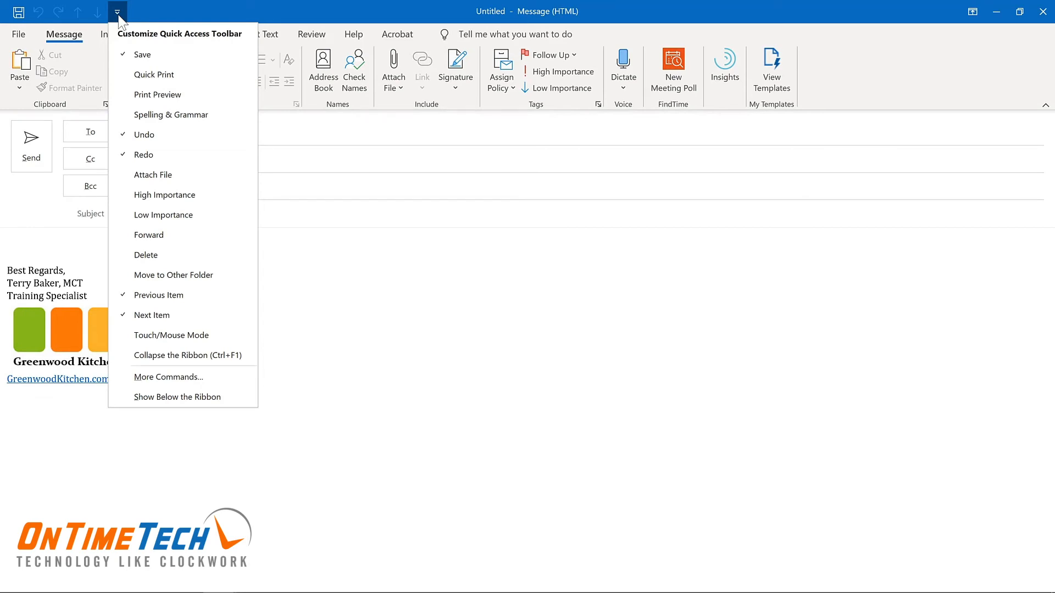
click(117, 12)
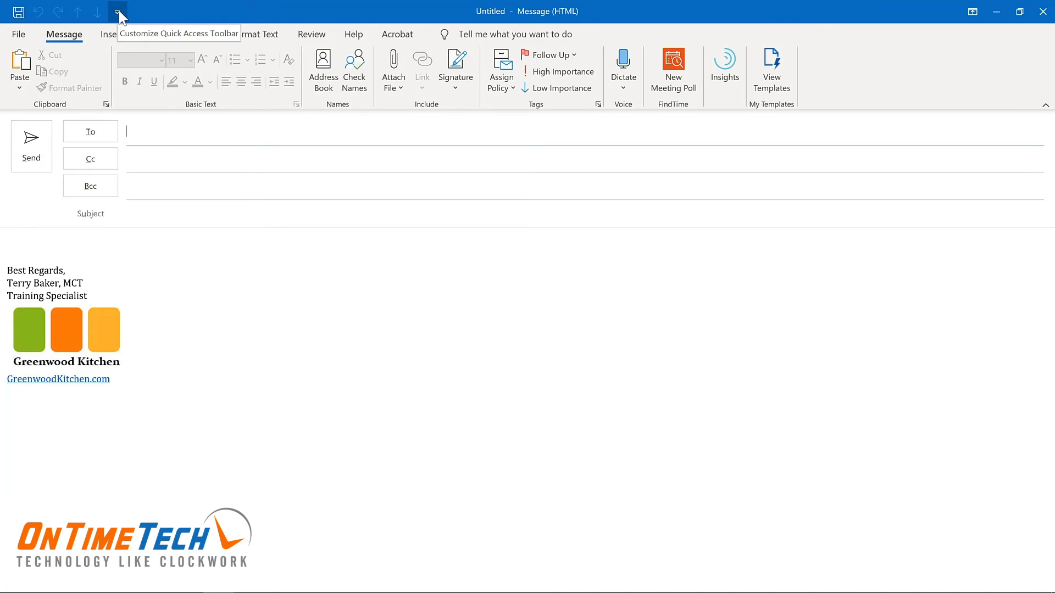
click(41, 234)
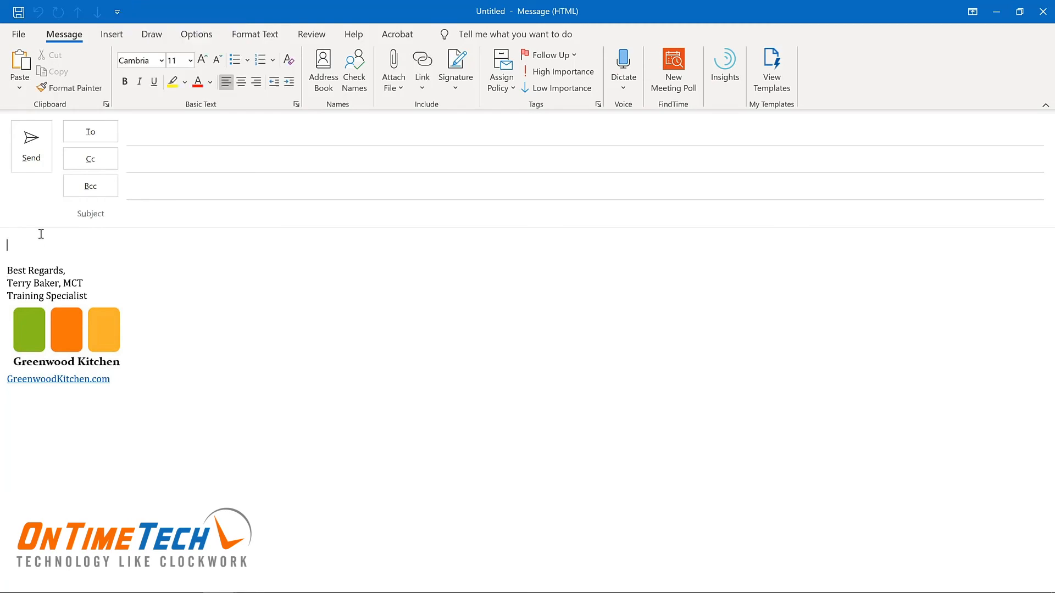
click(110, 35)
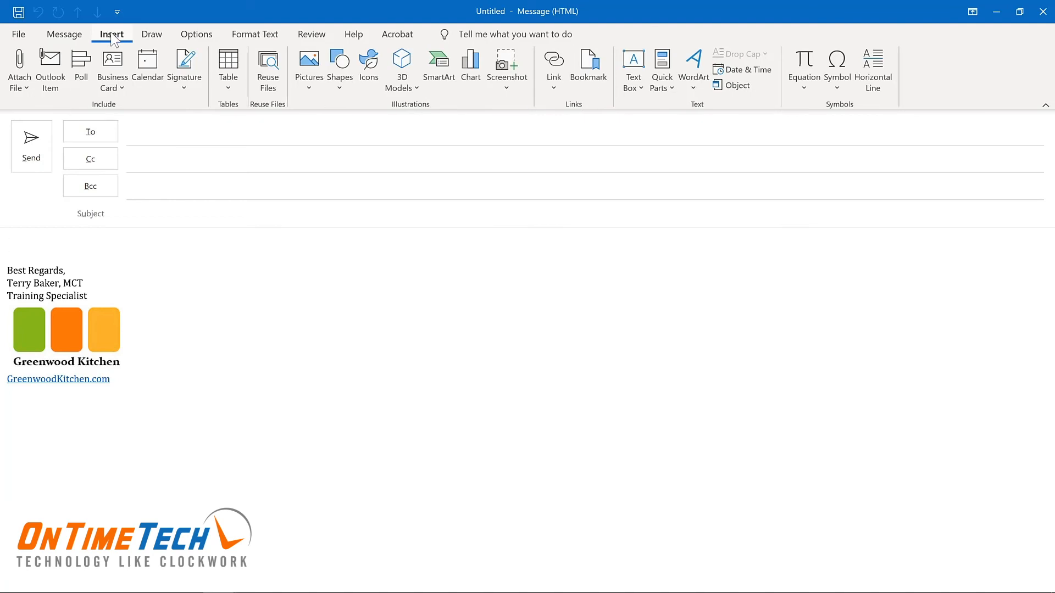
click(662, 66)
right_click(662, 65)
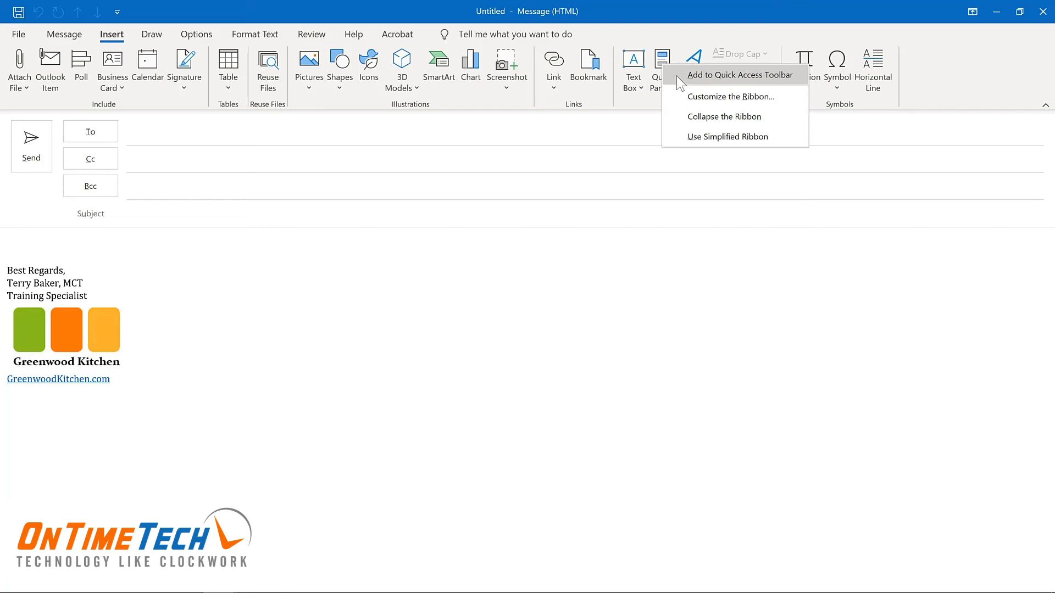
click(678, 76)
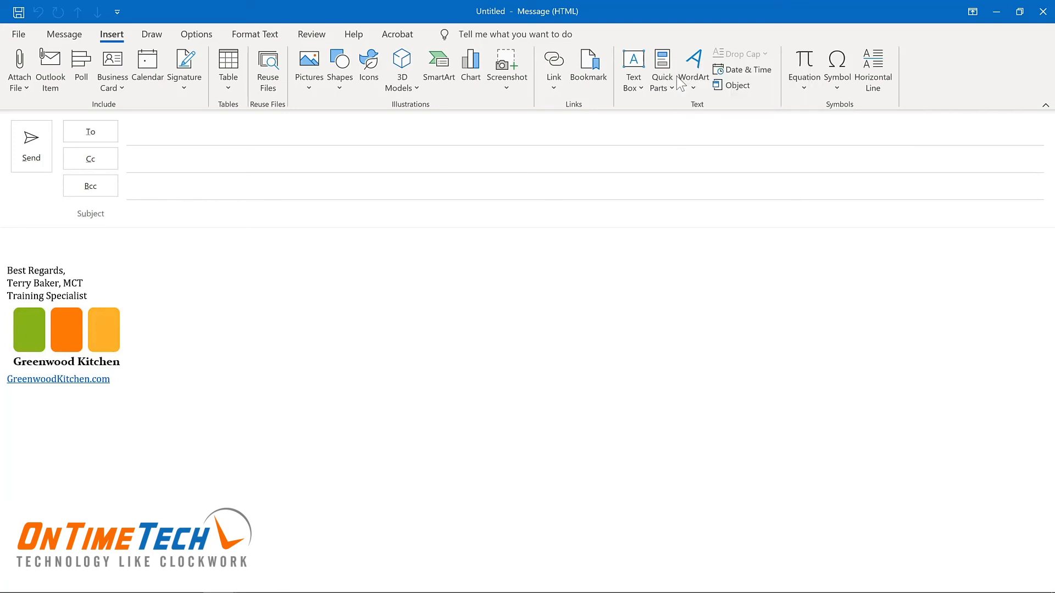
Add the Delay Delivery command to the message window's Quick Access Toolbar
click(197, 36)
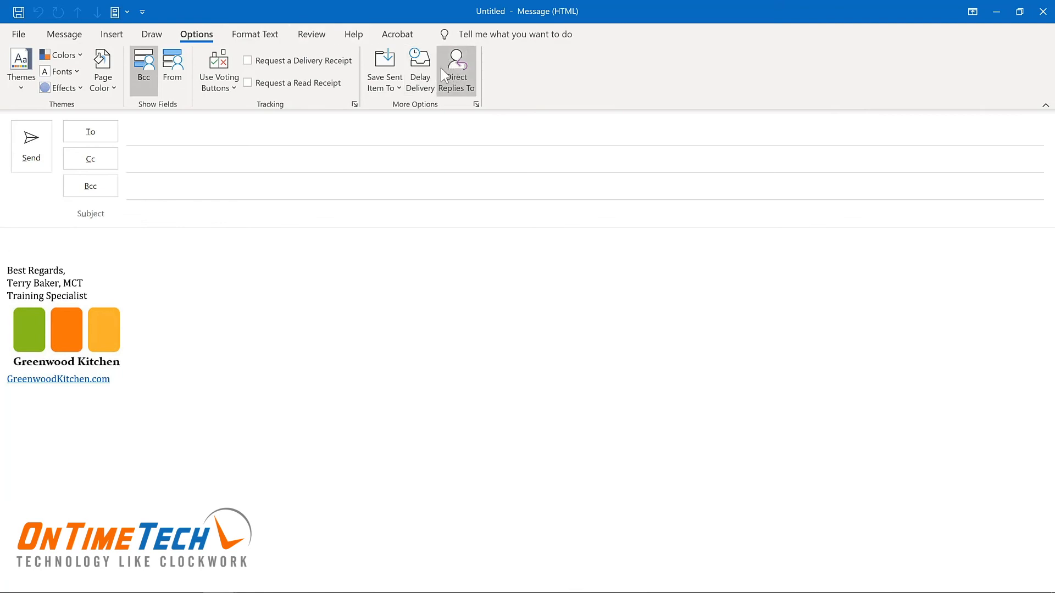
right_click(425, 69)
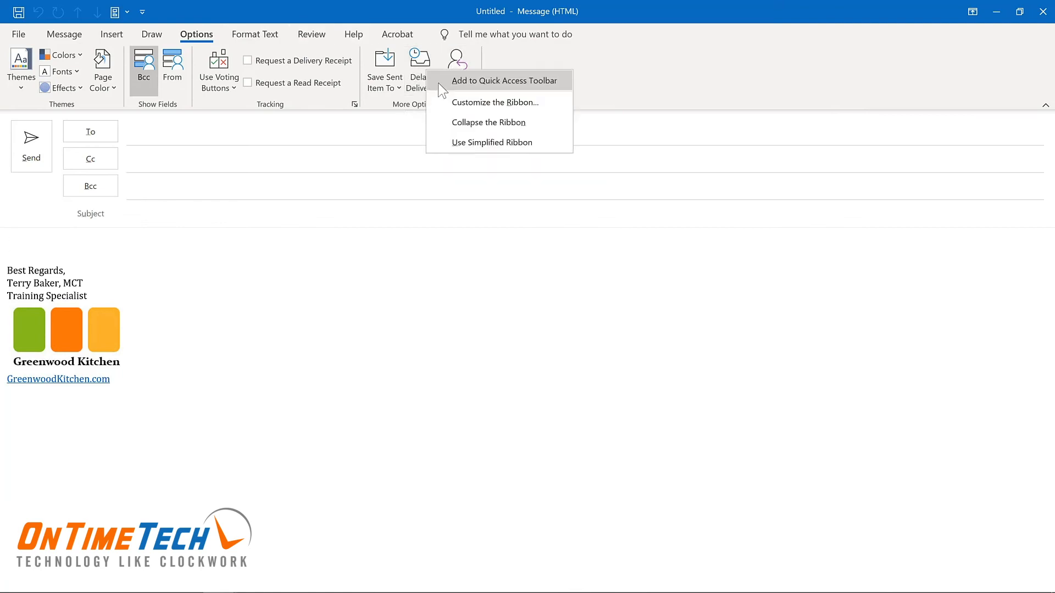
click(439, 80)
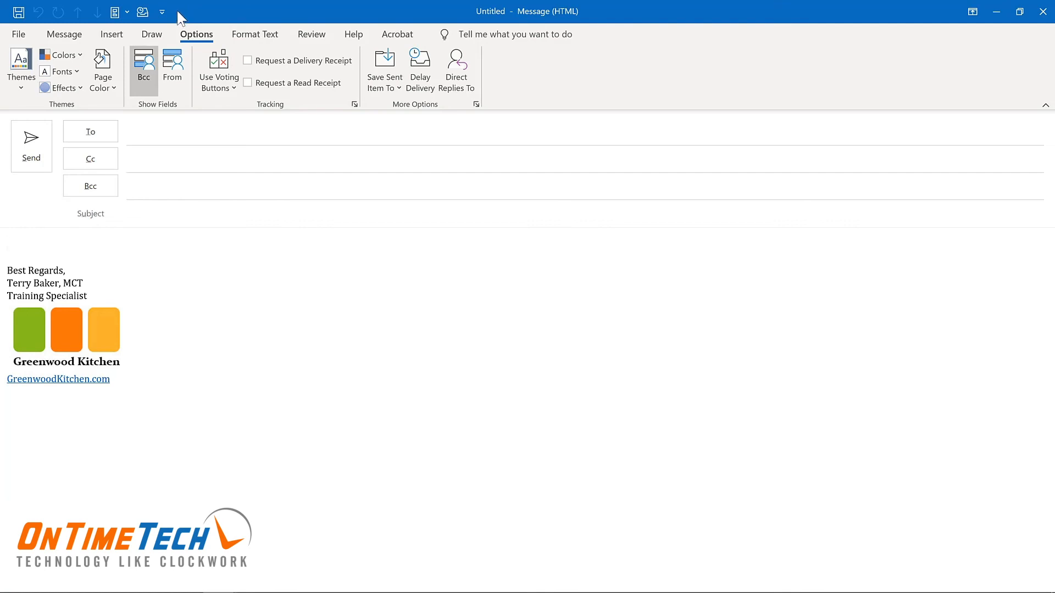
Show the Quick Access Toolbar below the ribbon and open its full customization settings from the main mail window
click(162, 11)
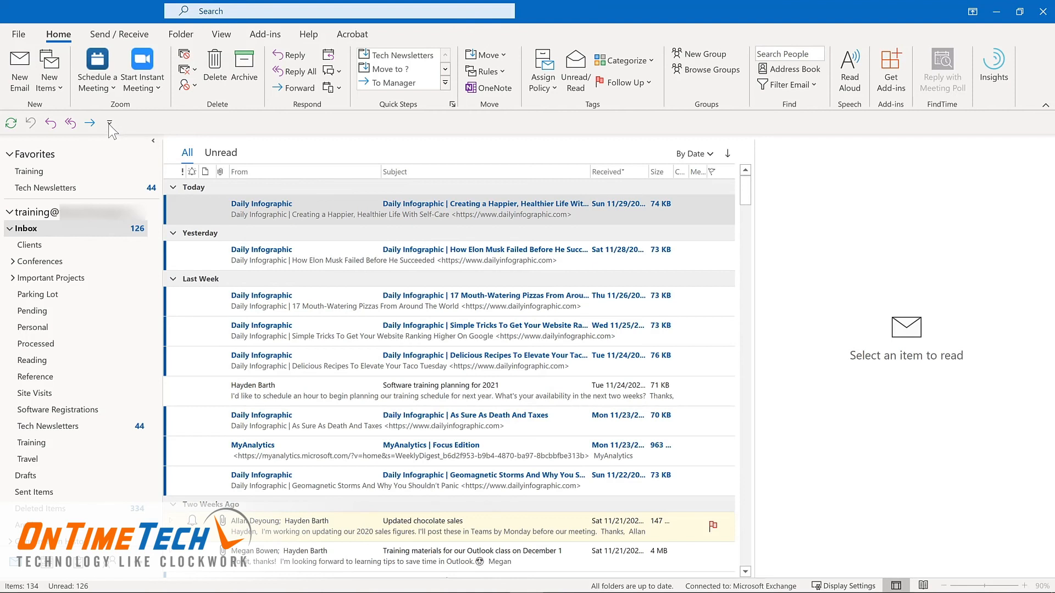
click(109, 123)
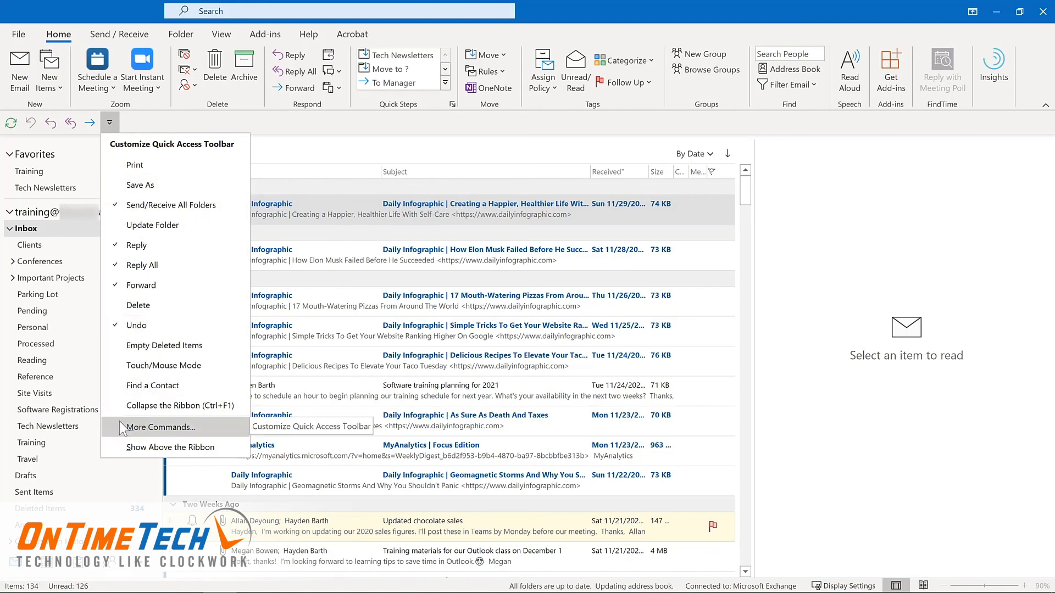
right_click(66, 128)
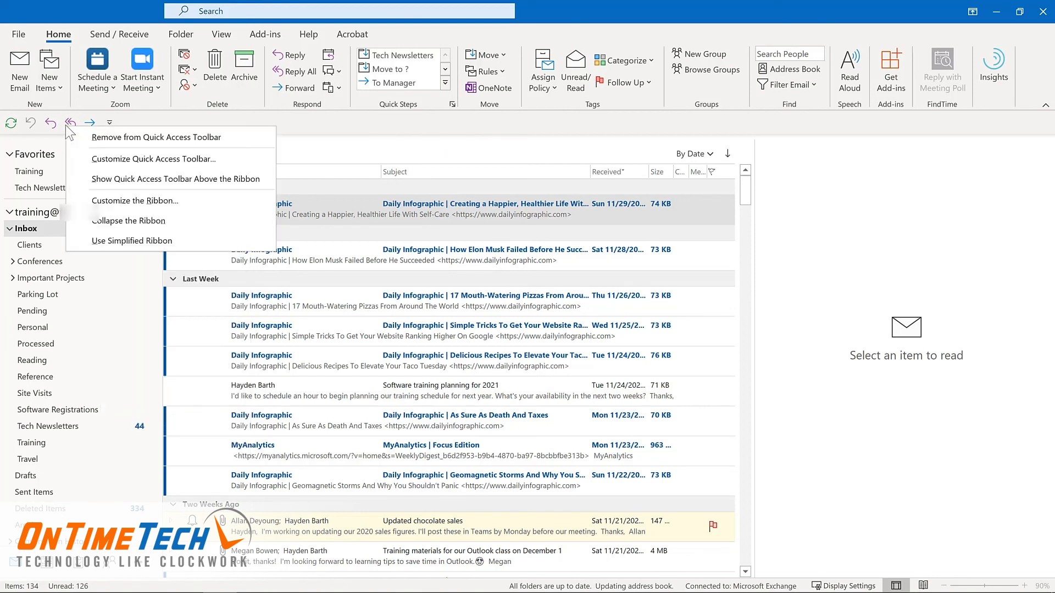
click(86, 156)
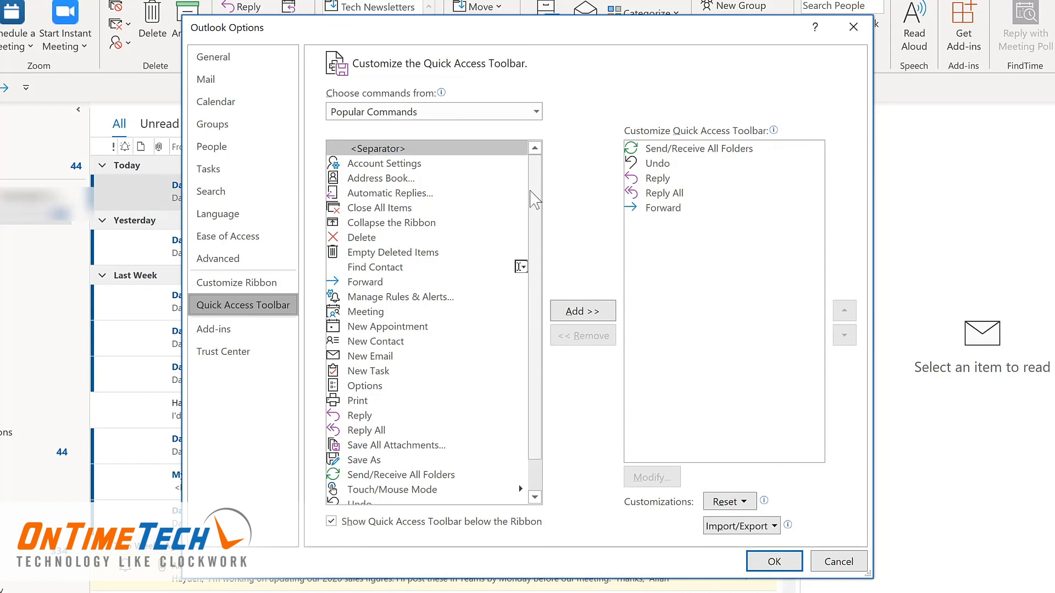
Add Manage Rules & Alerts, Meeting, New Email and New Task from the popular commands to the Quick Access Toolbar
click(397, 298)
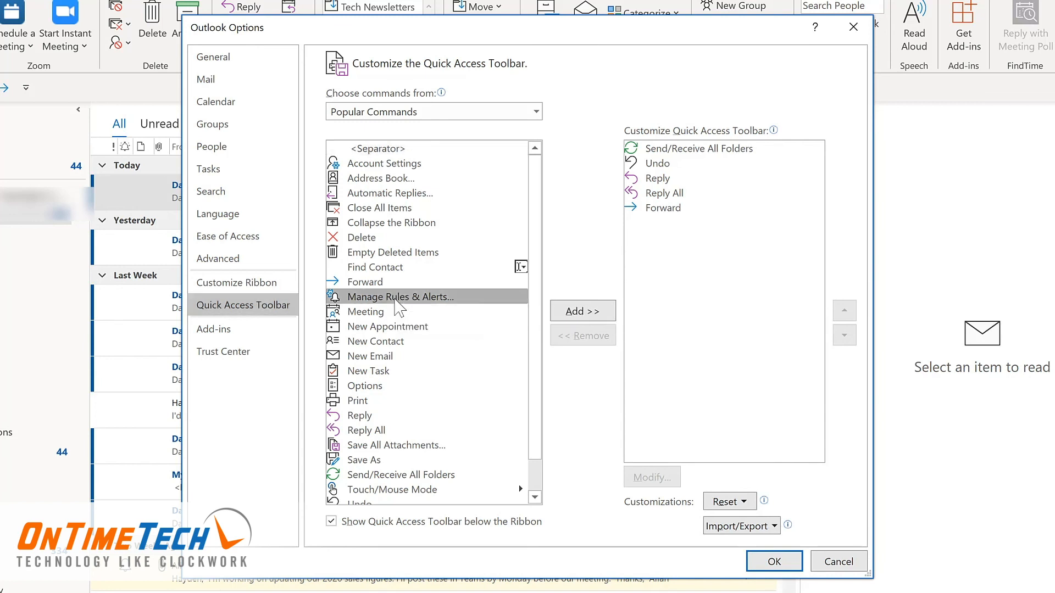
click(583, 312)
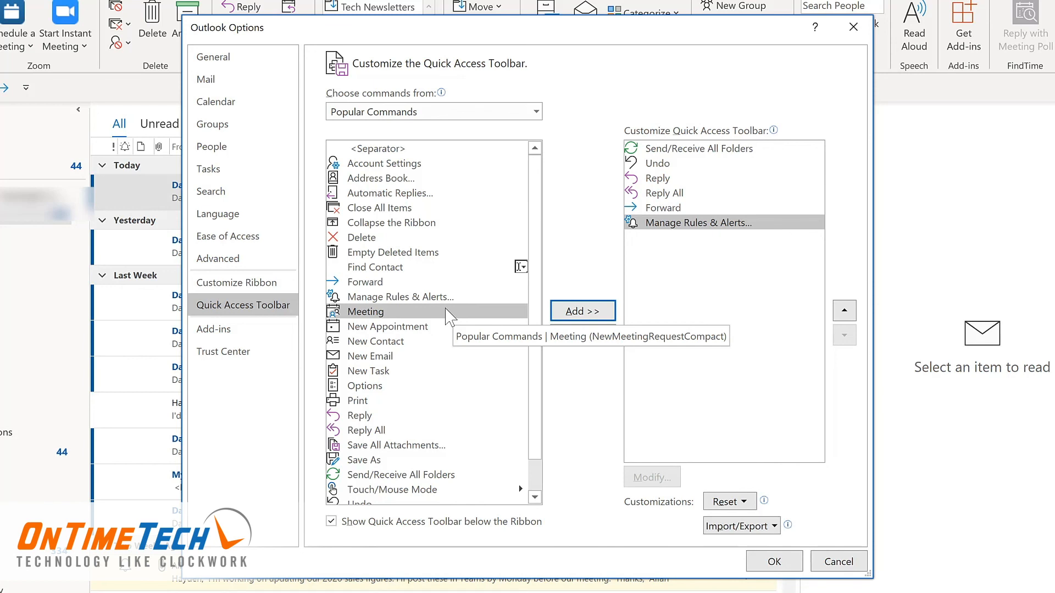
click(575, 316)
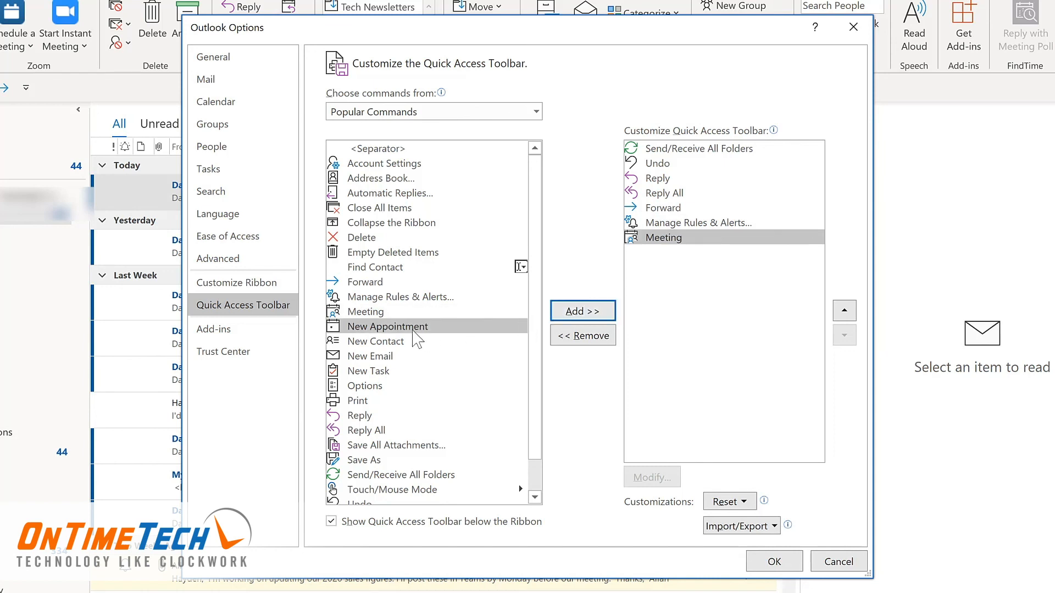
click(377, 358)
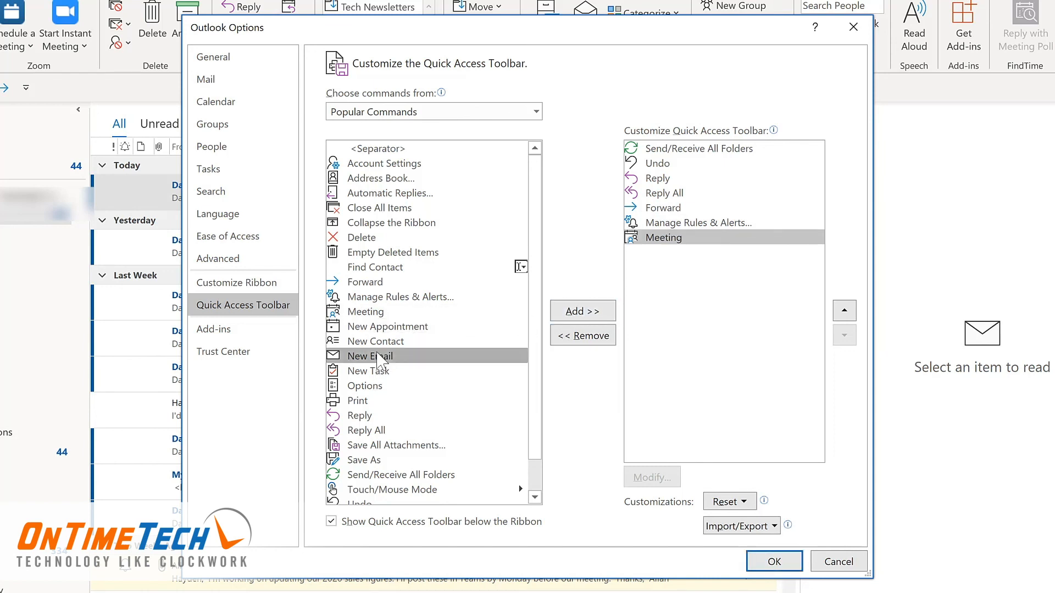
double_click(378, 357)
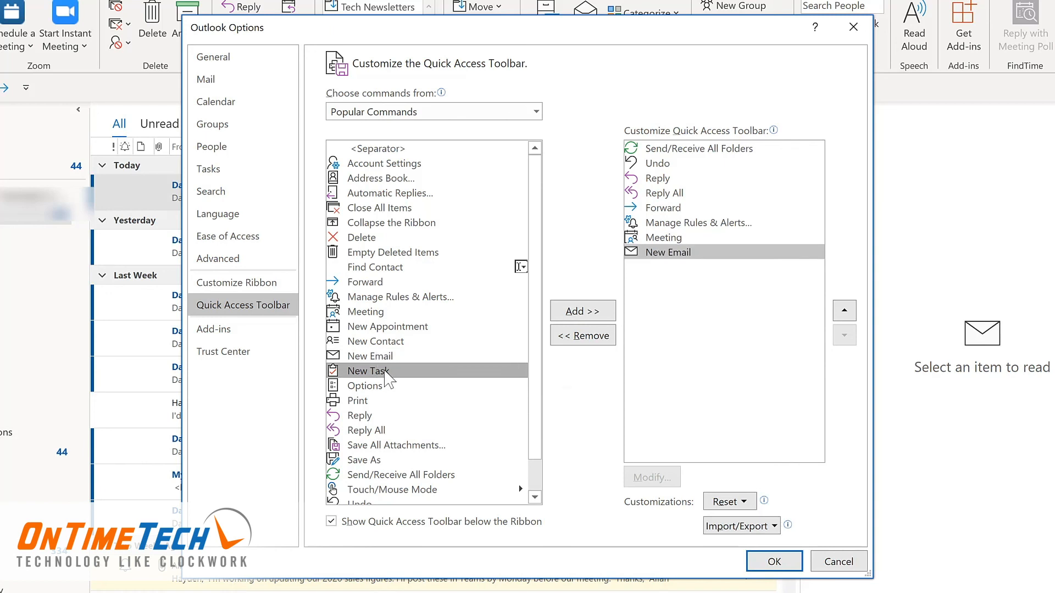
double_click(385, 372)
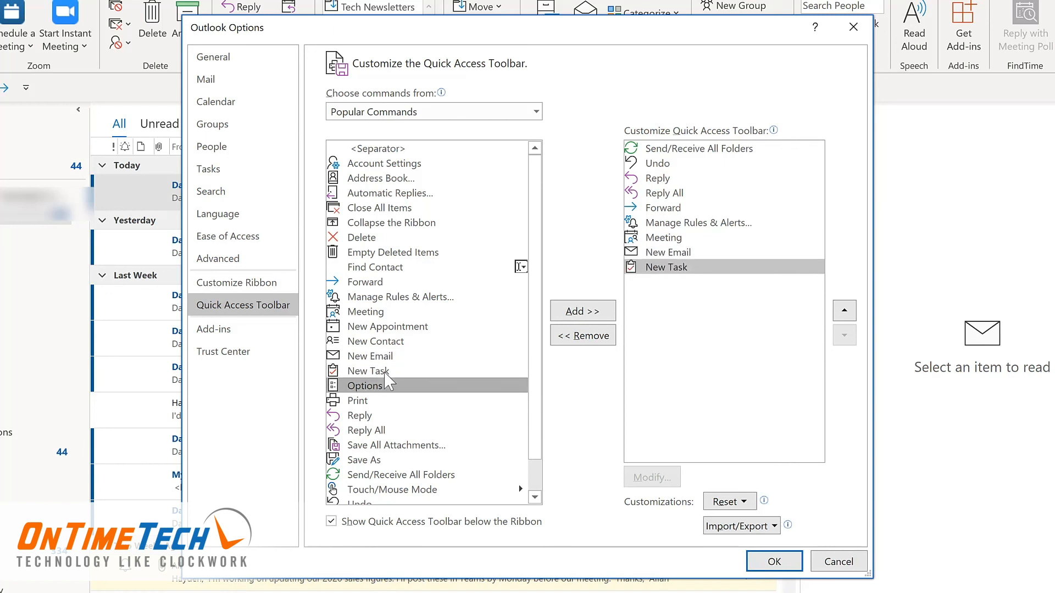
Move New Email up two places in the Quick Access Toolbar order, directly after Forward
click(536, 113)
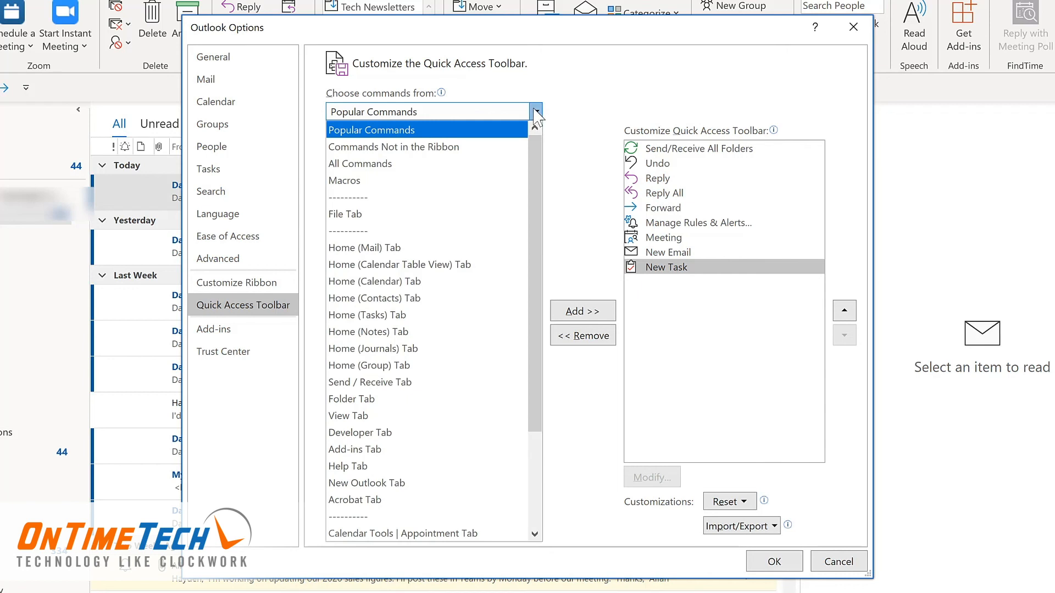
click(706, 253)
click(706, 253)
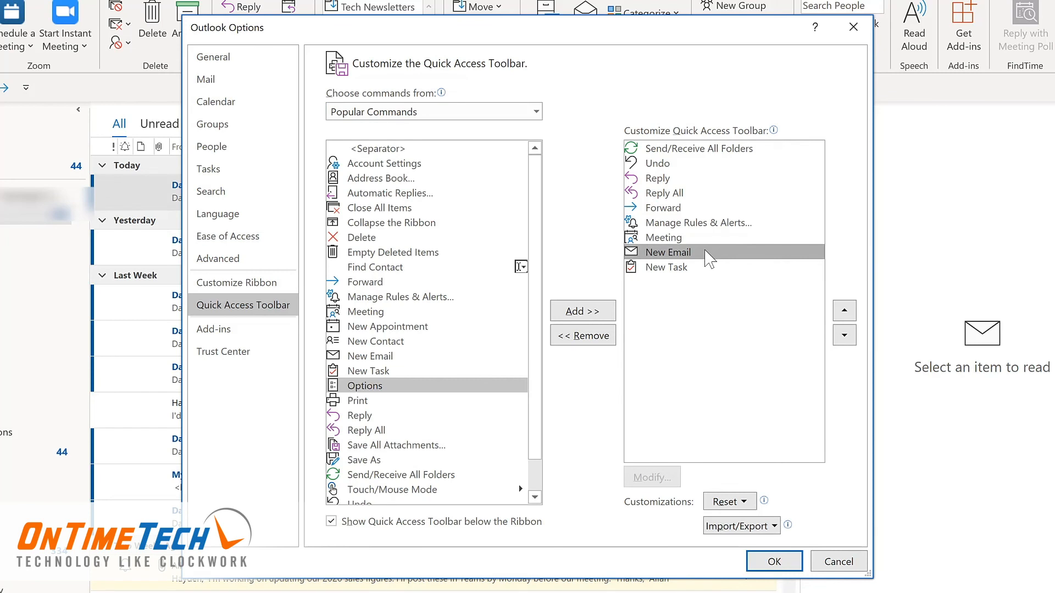
click(844, 312)
click(845, 312)
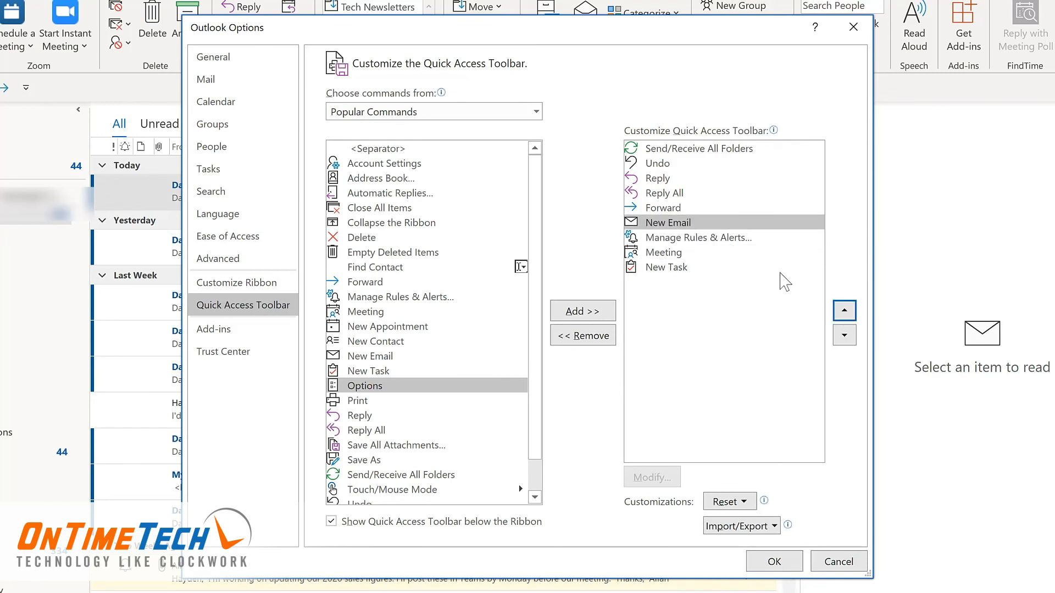